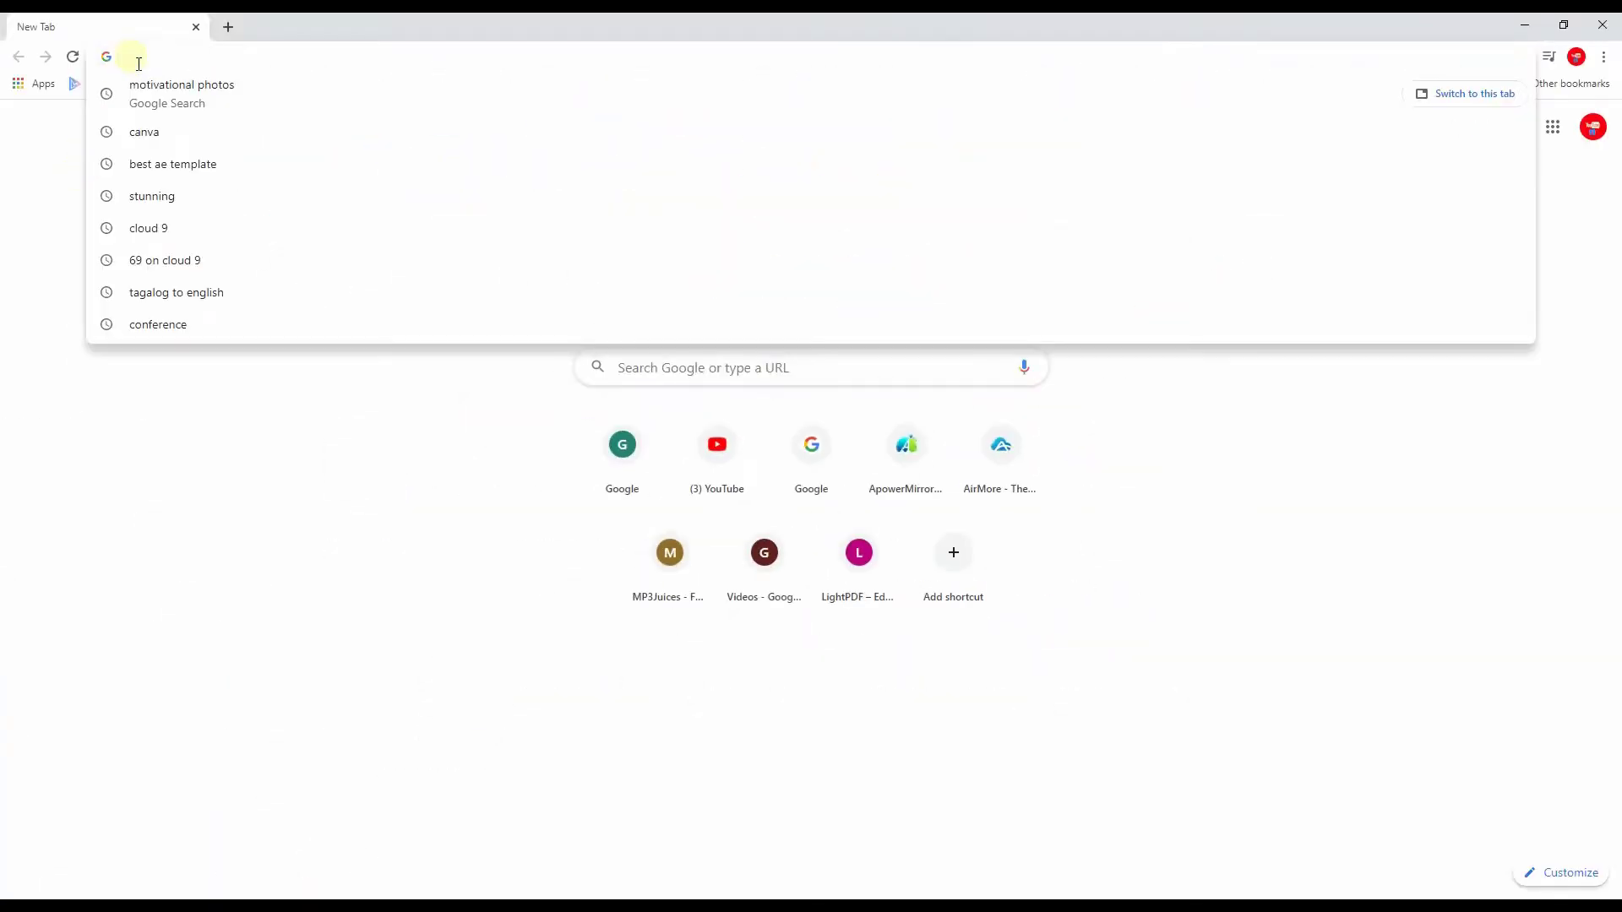
pyautogui.write('lightmv.com')
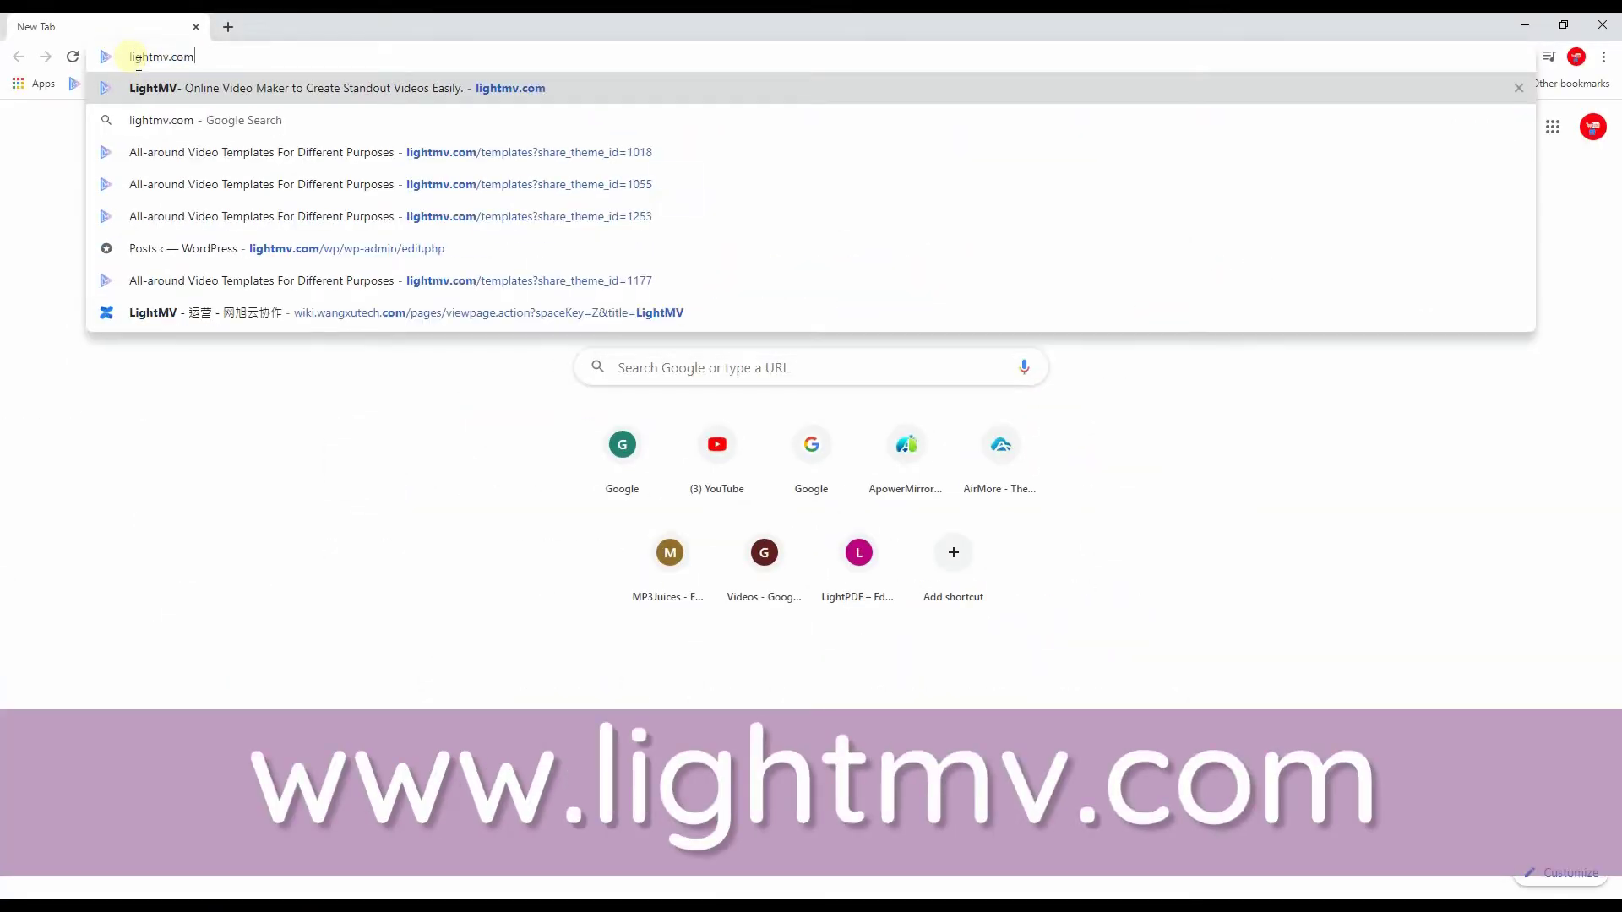
# Load the LightMV homepage at lightmv.com
pyautogui.press('Return')
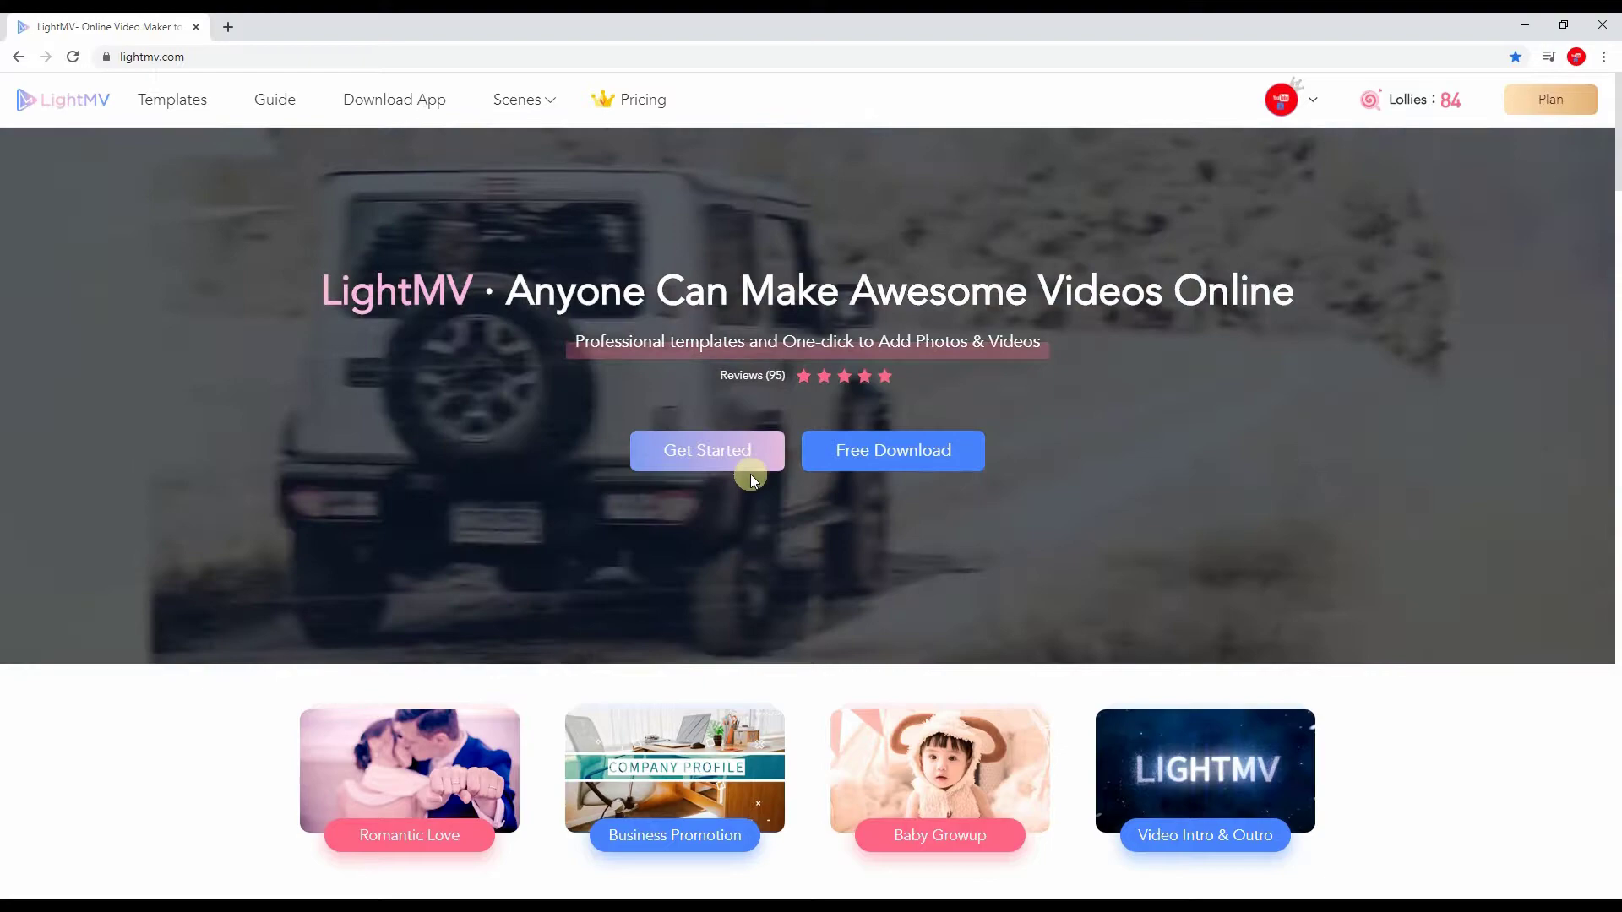
# Start a new project from the Fast-paced Life template in the Templates catalogue
pyautogui.click(729, 461)
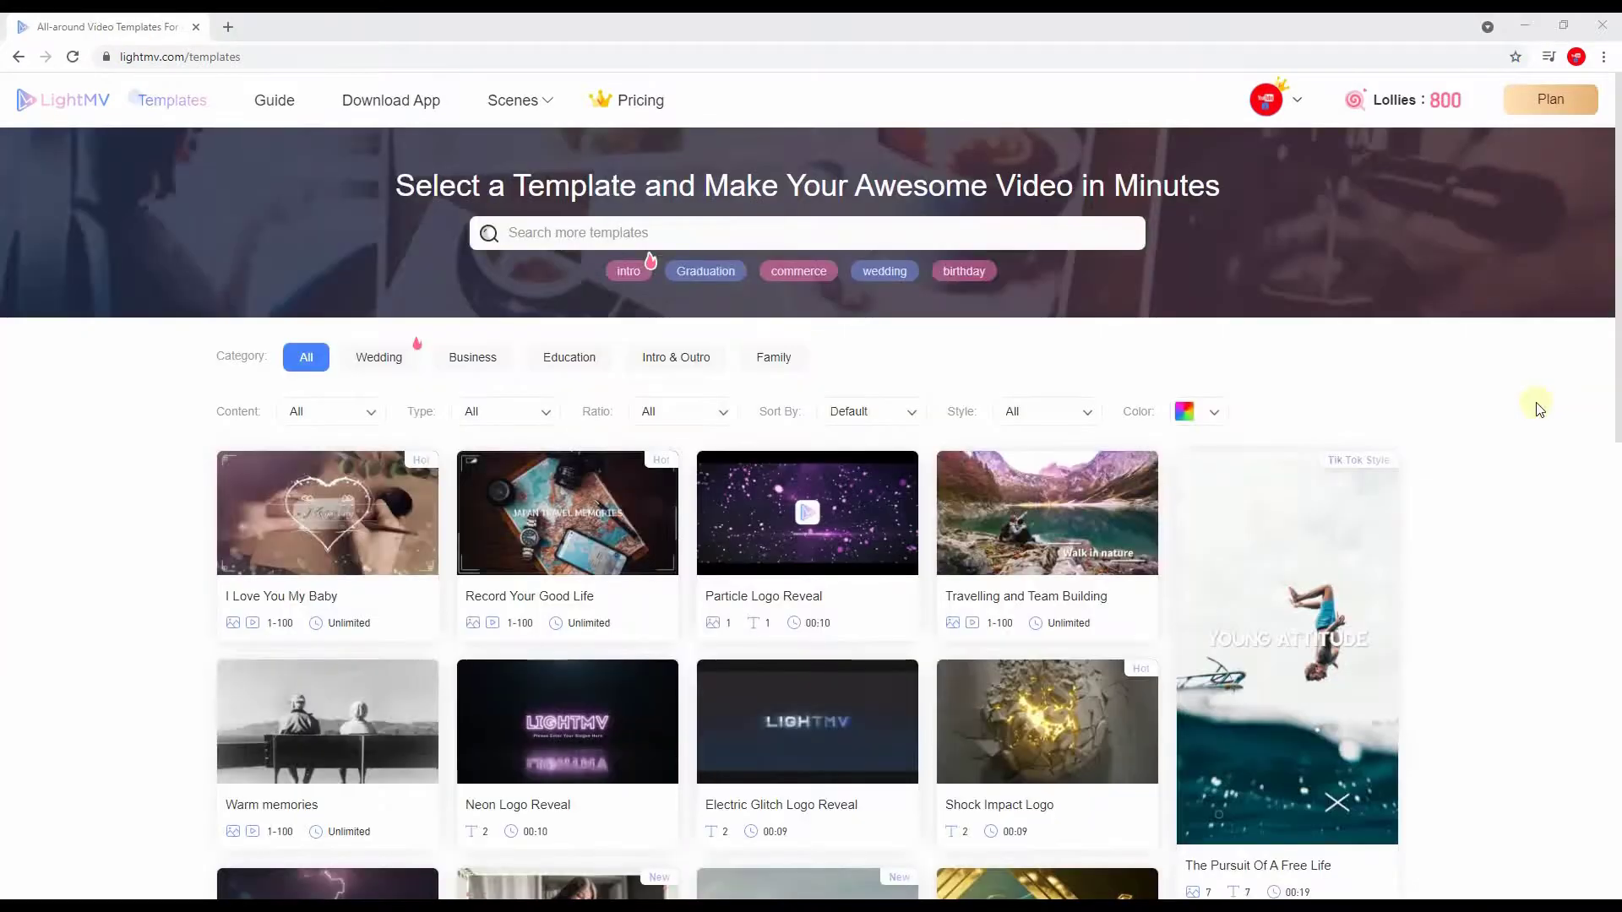
pyautogui.scroll(-3, 1539, 410)
pyautogui.scroll(-5, 1543, 406)
pyautogui.scroll(-5, 1547, 403)
pyautogui.scroll(-5, 1552, 401)
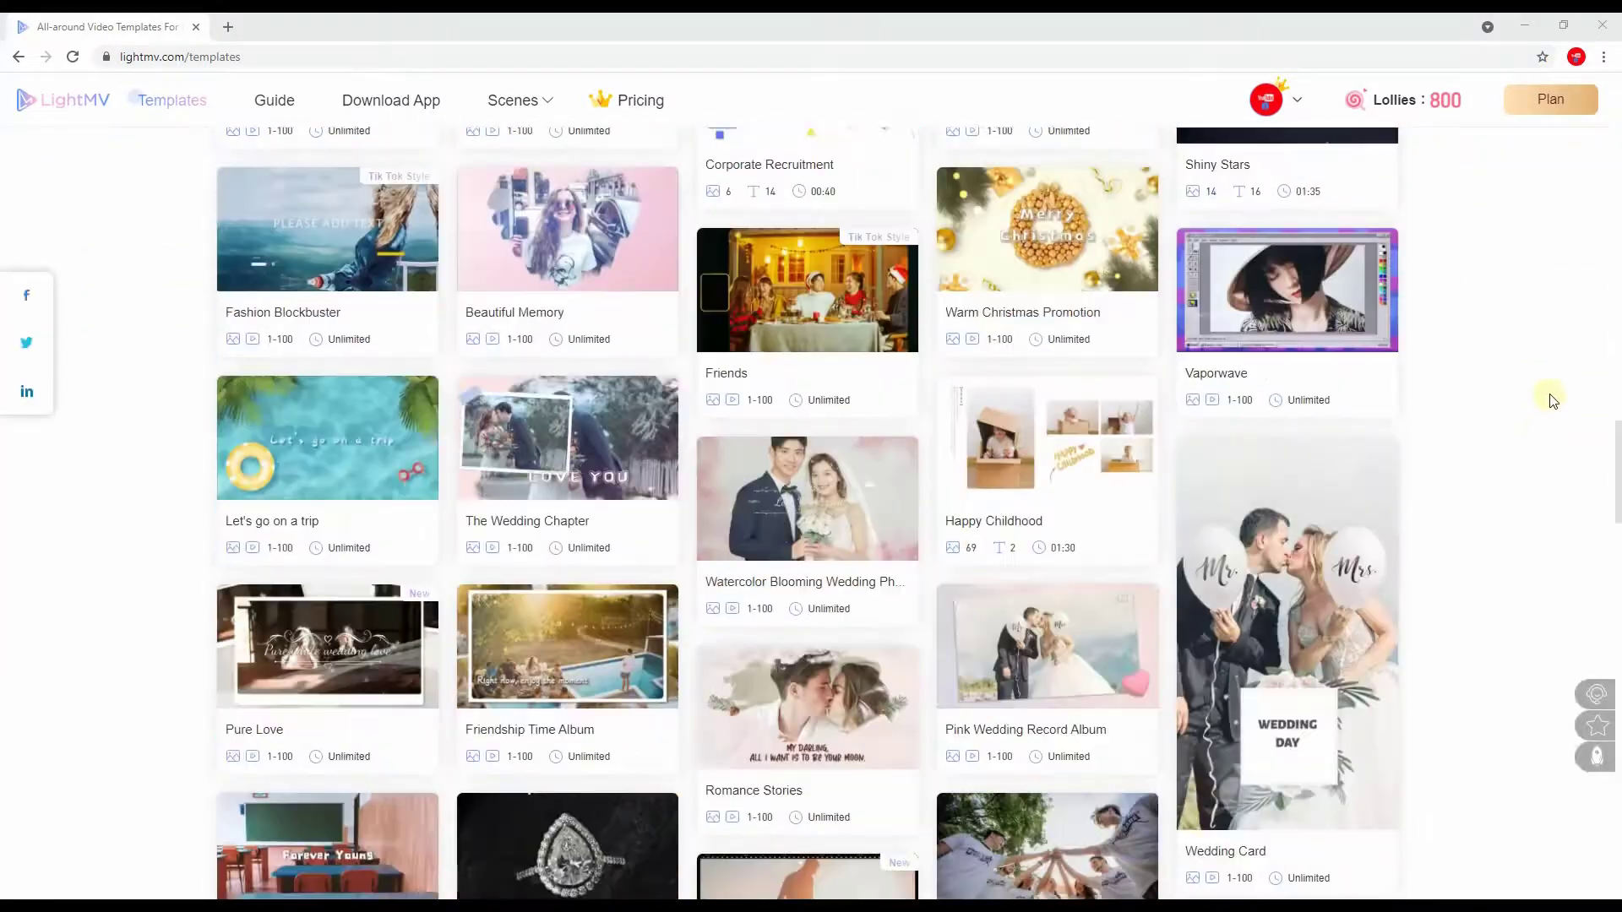
pyautogui.scroll(-5, 1552, 400)
pyautogui.scroll(-5, 1551, 402)
pyautogui.scroll(-5, 1548, 404)
pyautogui.scroll(-5, 1546, 406)
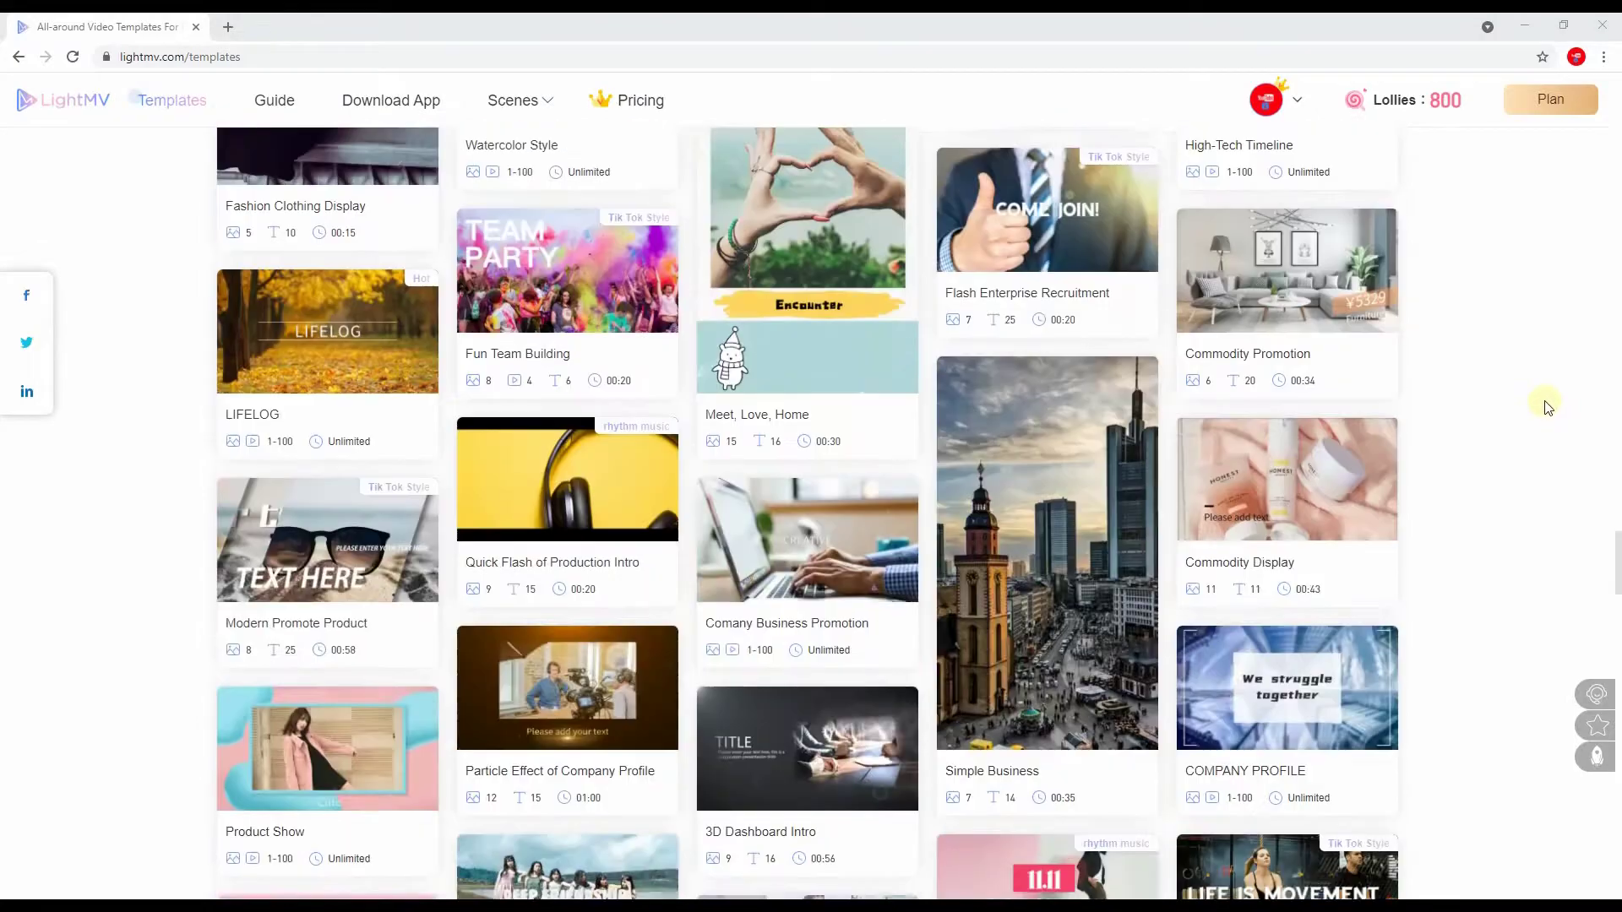
pyautogui.scroll(-3, 1546, 405)
pyautogui.click(1329, 569)
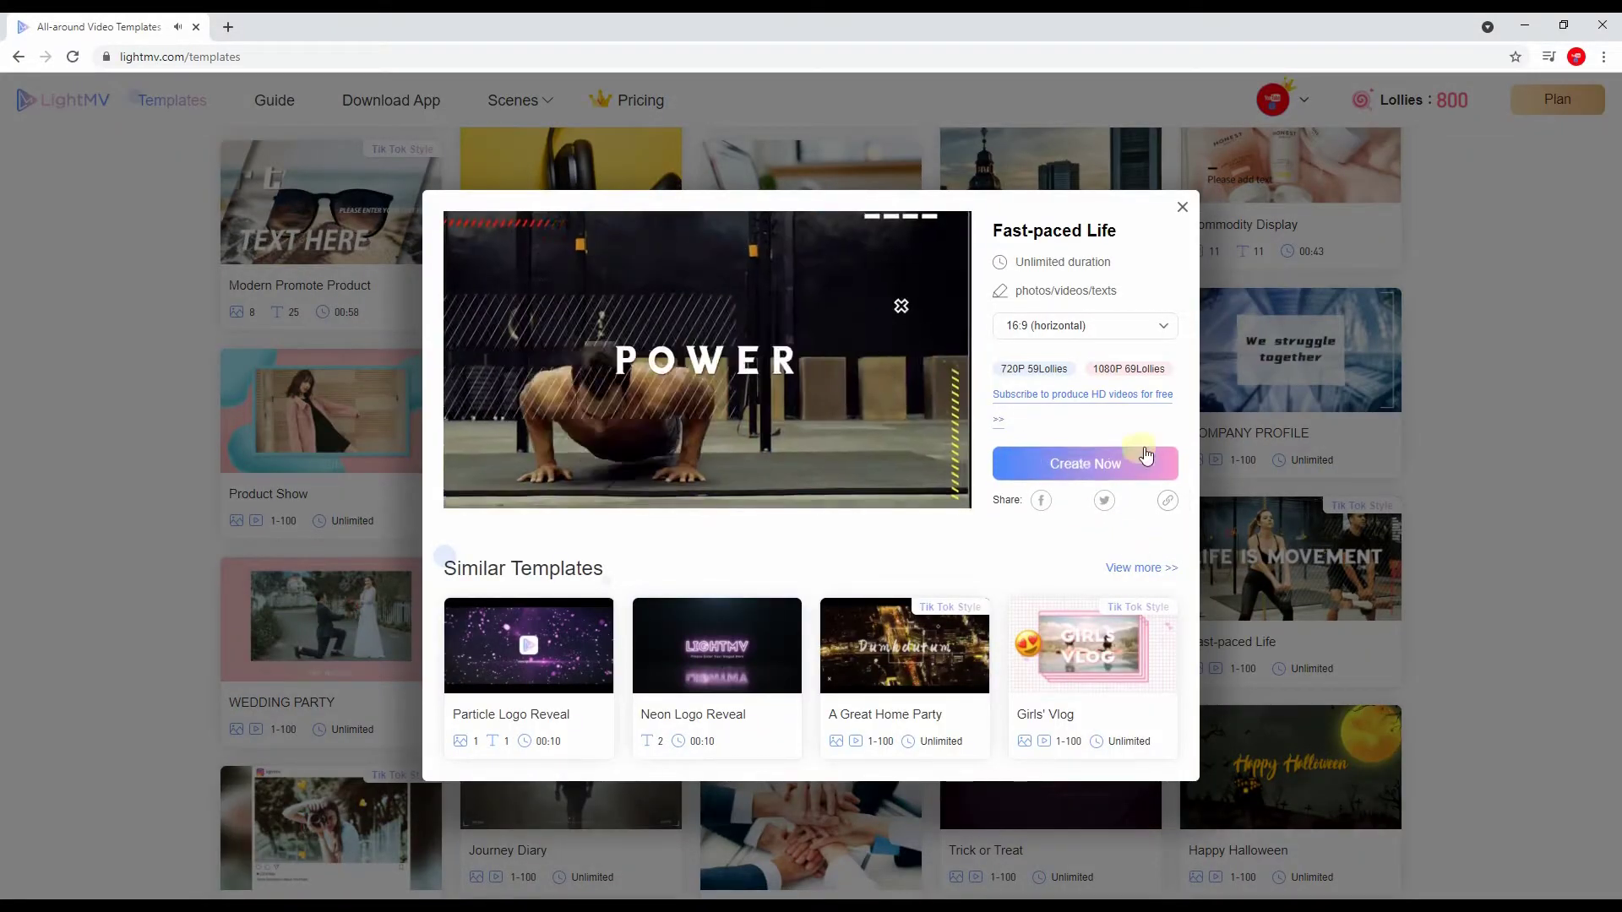
pyautogui.click(1075, 456)
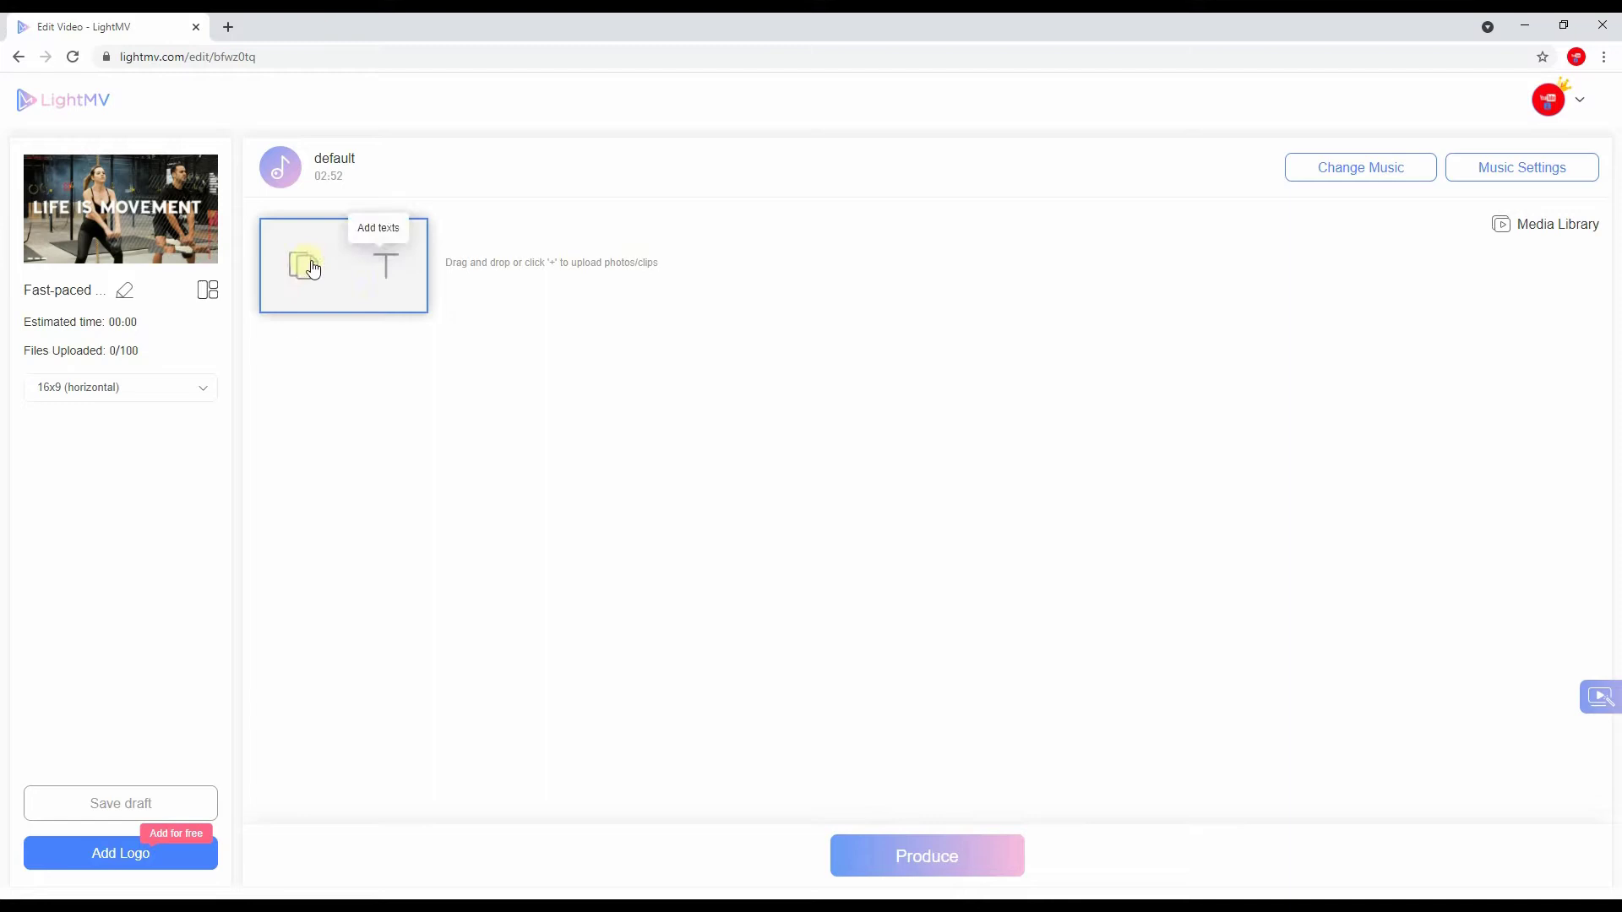
# Upload workout clips 1.mp4 through 6.mp4 from the Workout folder
pyautogui.click(307, 269)
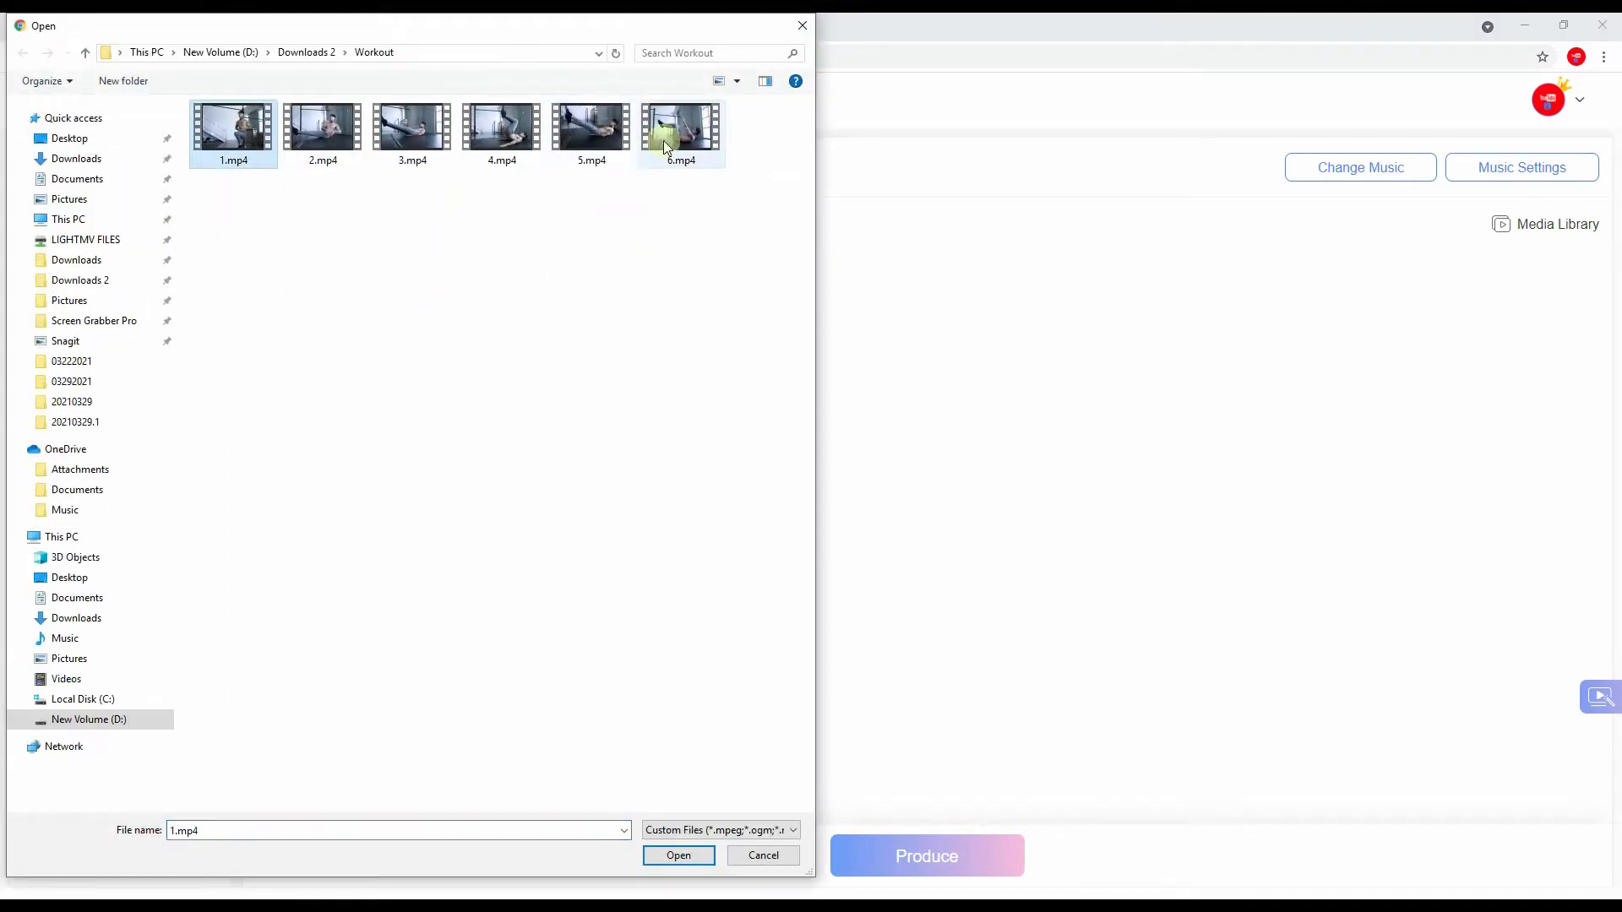
pyautogui.keyDown('shift'); pyautogui.click(664, 141); pyautogui.keyUp('shift')
pyautogui.click(680, 856)
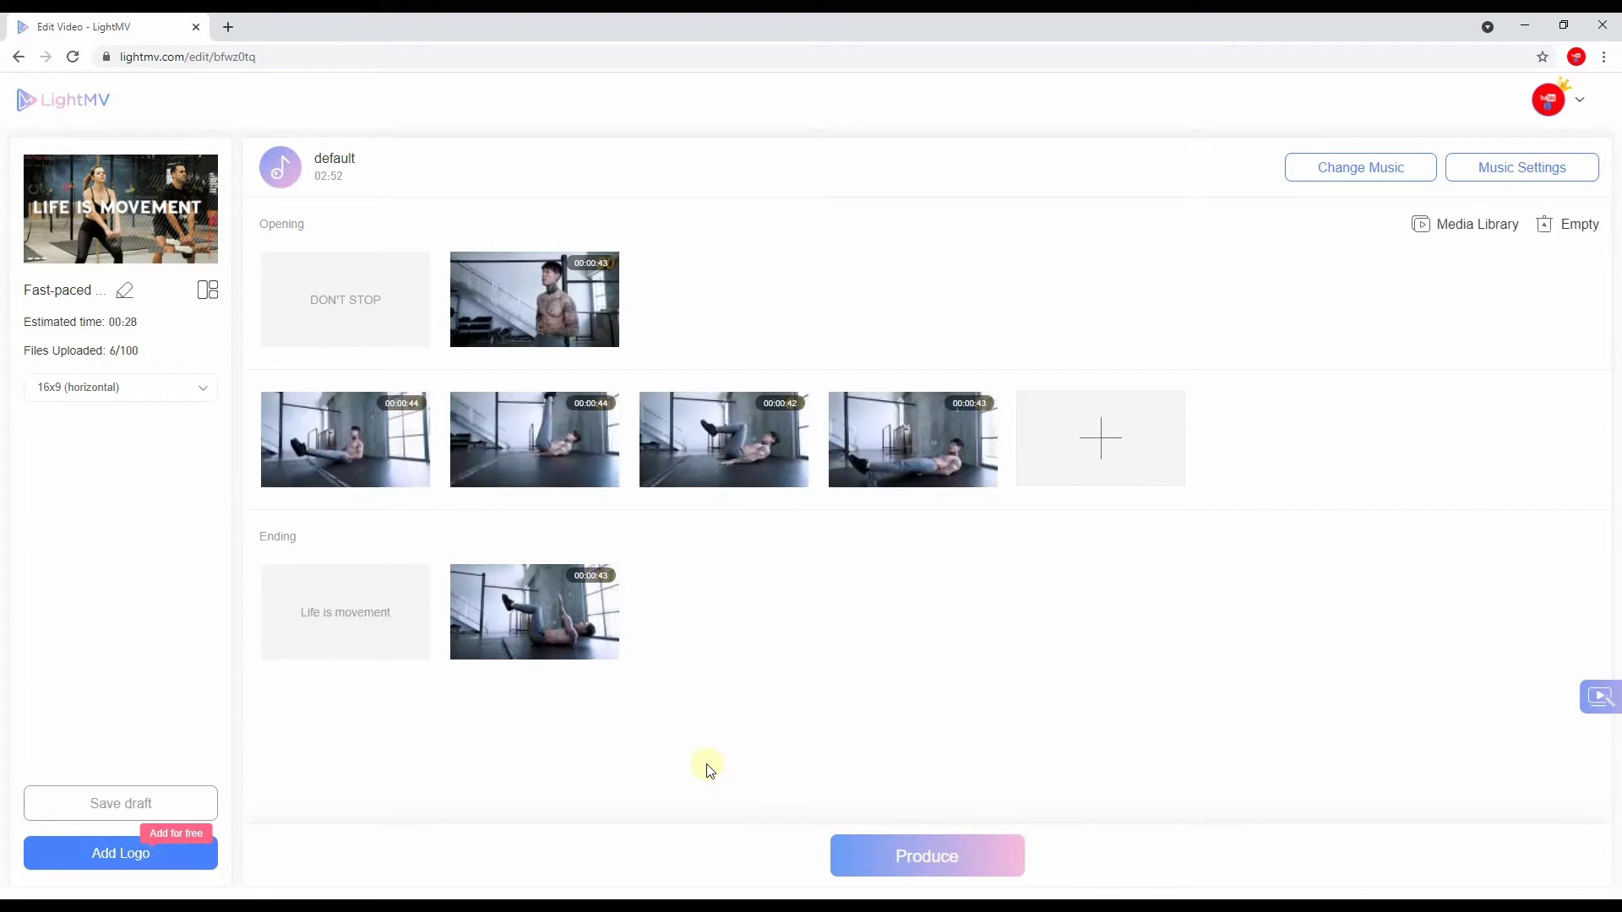
# Change the DON'T STOP opening title to 'CORE WORKOUT ROUTINES'
pyautogui.click(392, 272)
pyautogui.write('CORE WORKOUT ROUTINES')
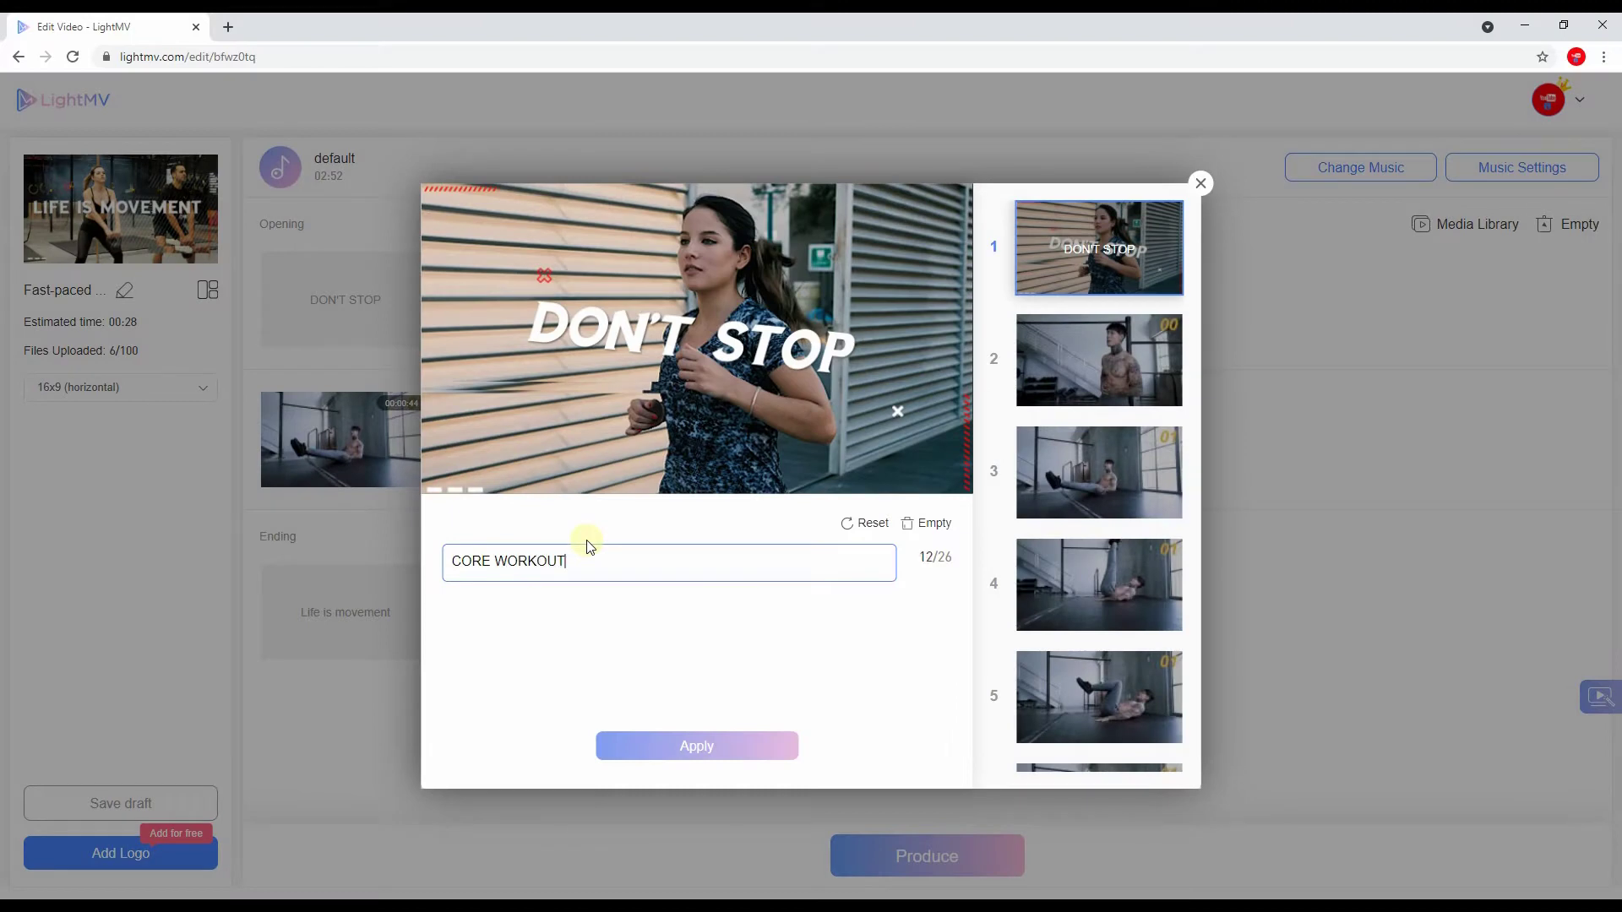
pyautogui.click(633, 748)
pyautogui.click(1201, 183)
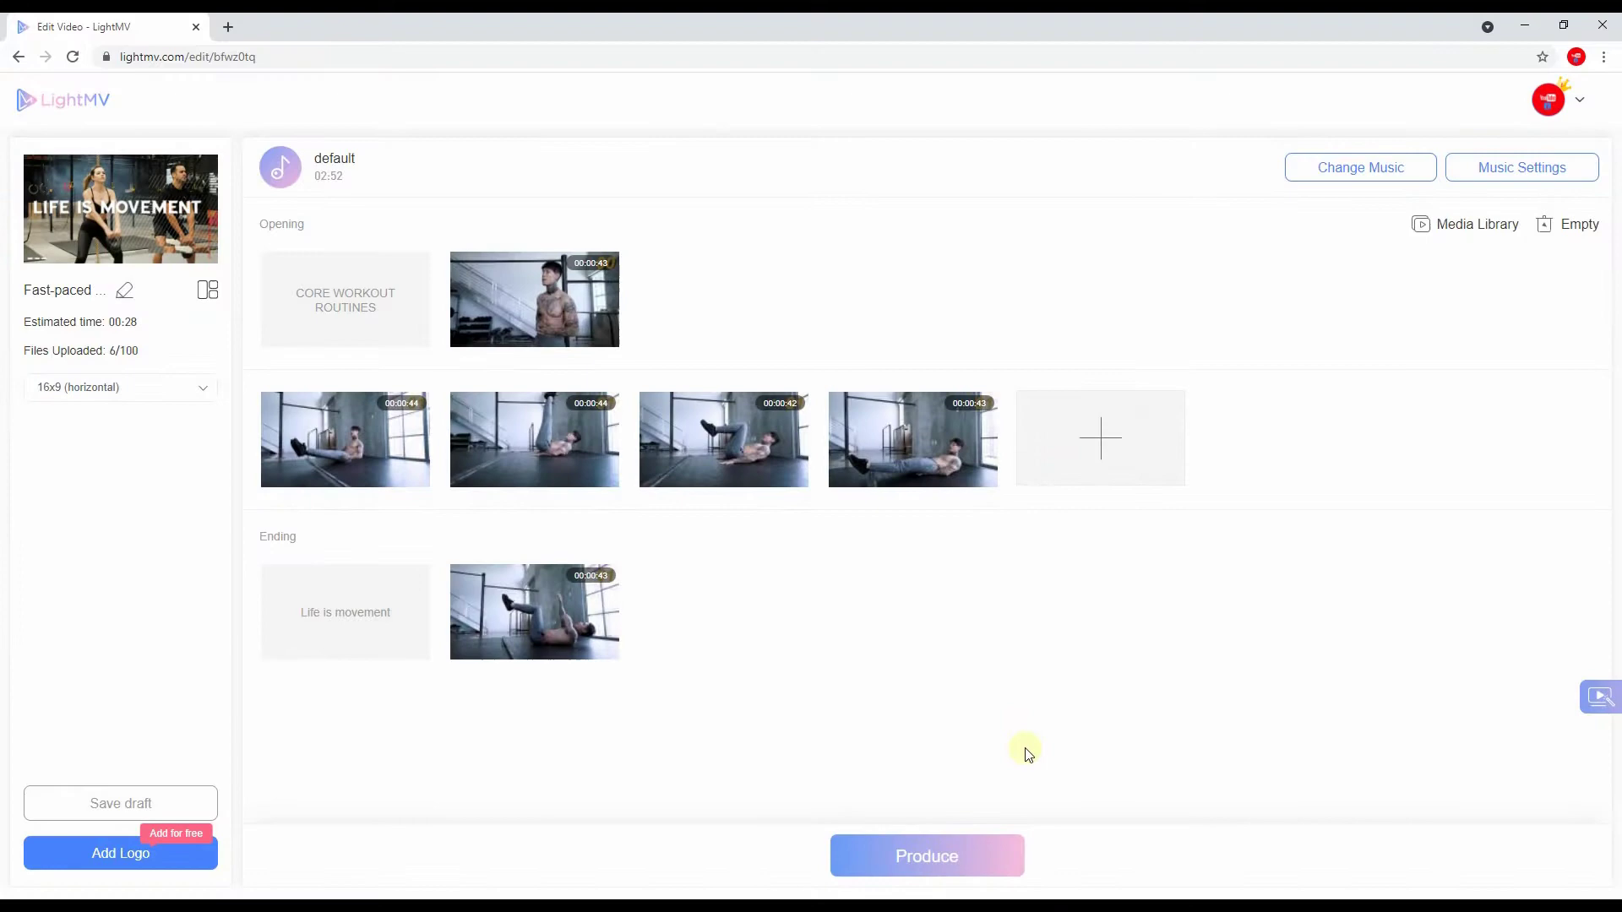
# Change the 'Life is movement' ending text to 'FINISH STRONG'
pyautogui.click(380, 628)
pyautogui.write('FINISH STRONG')
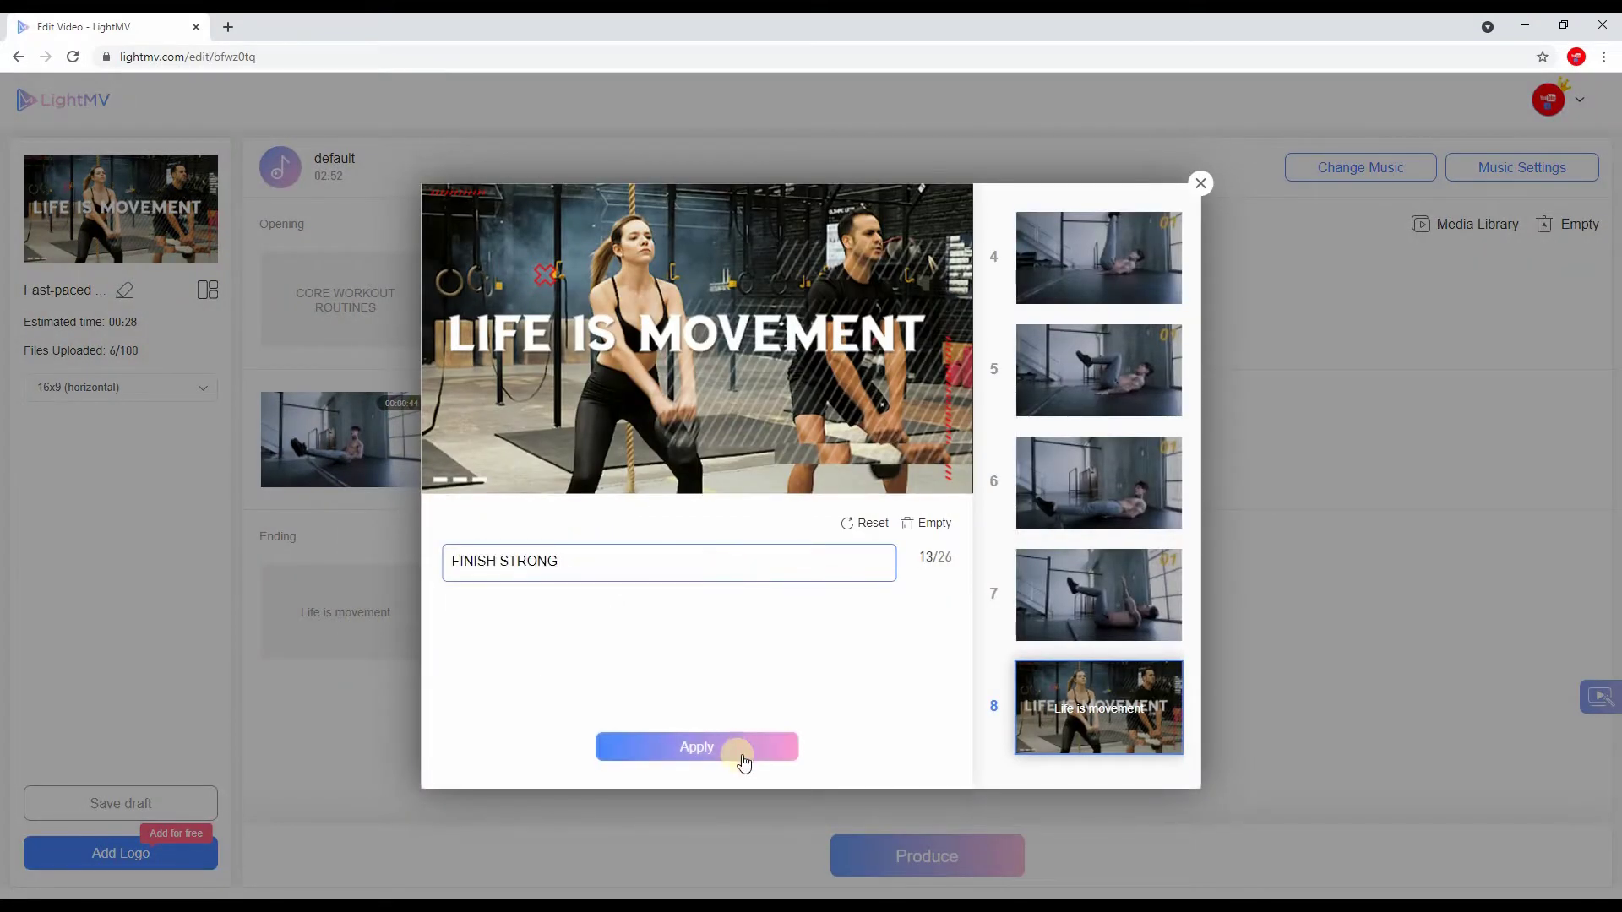
pyautogui.click(743, 754)
pyautogui.click(1201, 182)
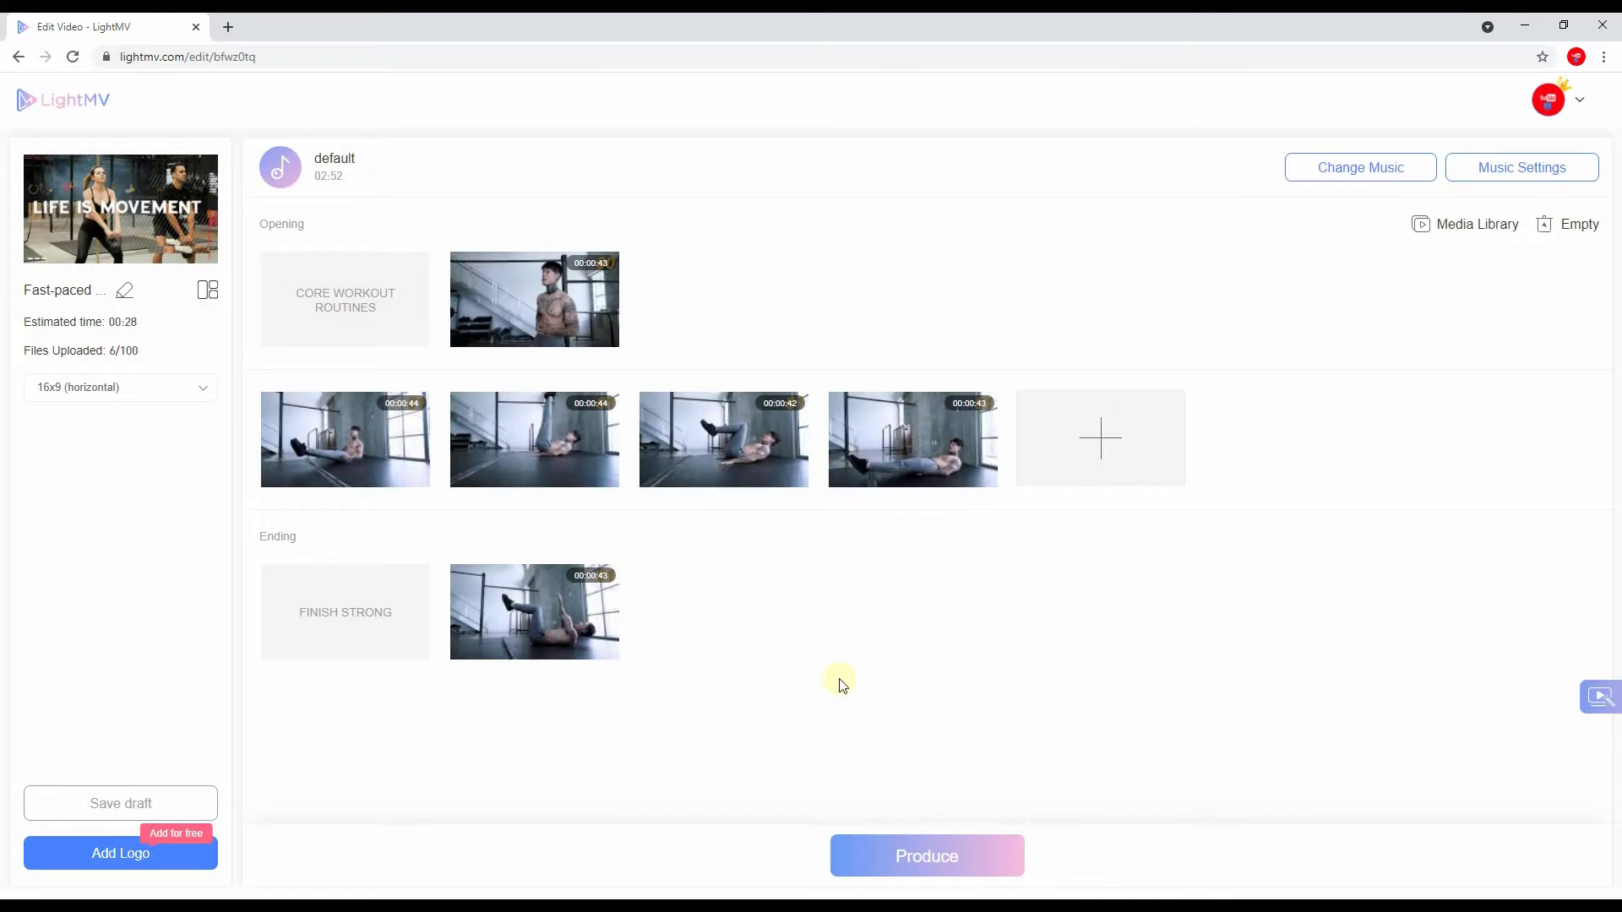
pyautogui.moveTo(345, 439)
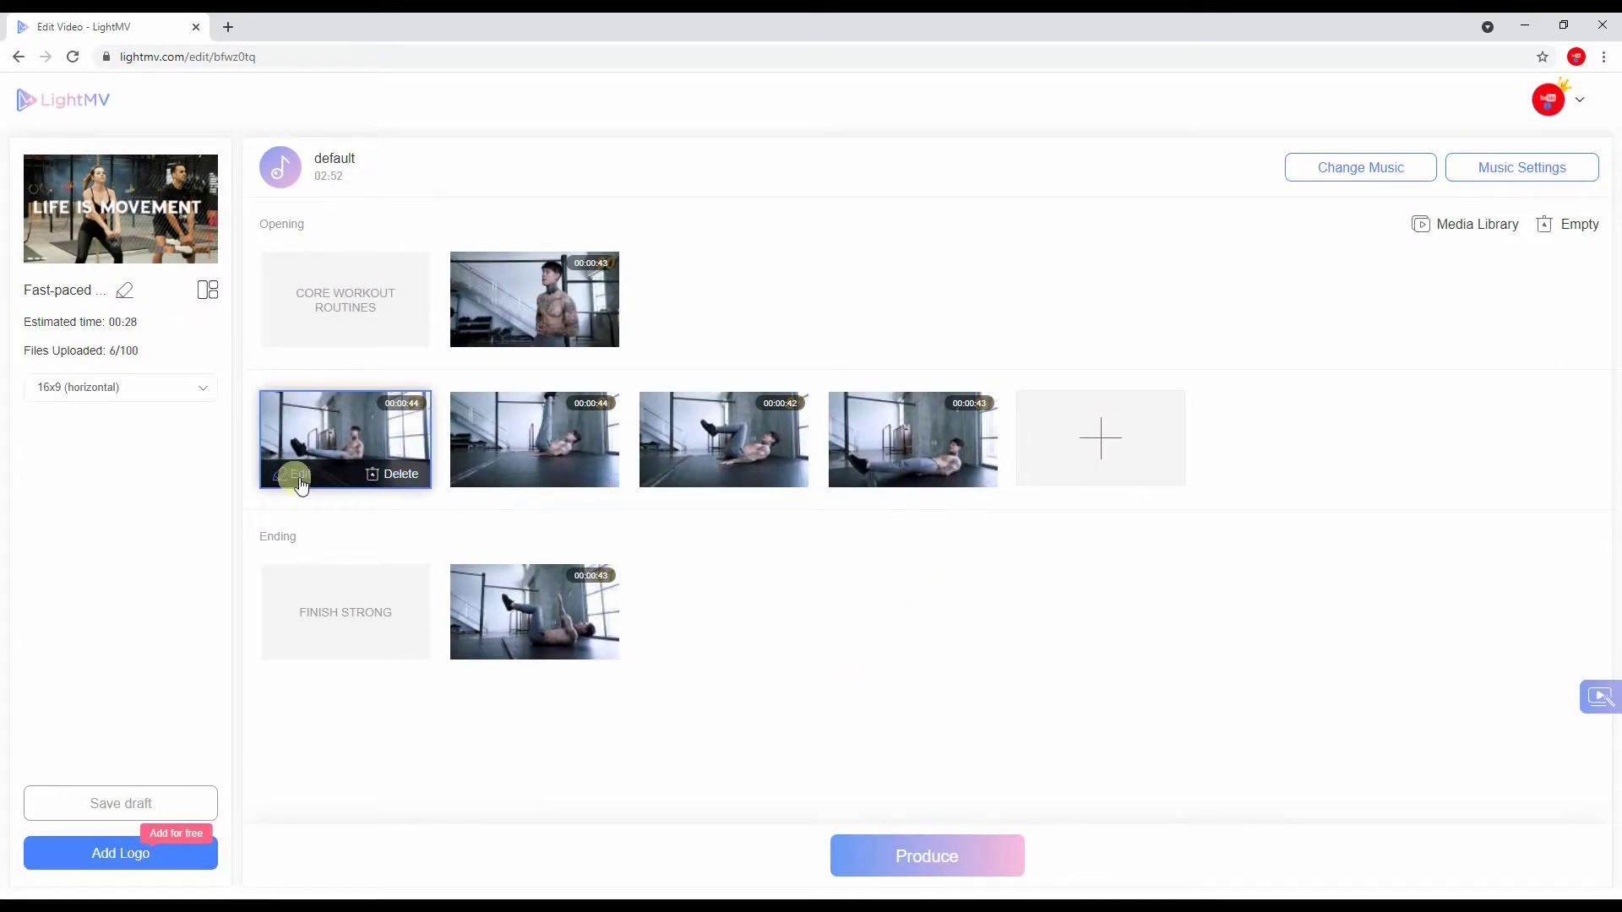
# Caption clips 3 and 4 'RUSSIAN TWIST' and 'LEG RAISE'
pyautogui.click(286, 477)
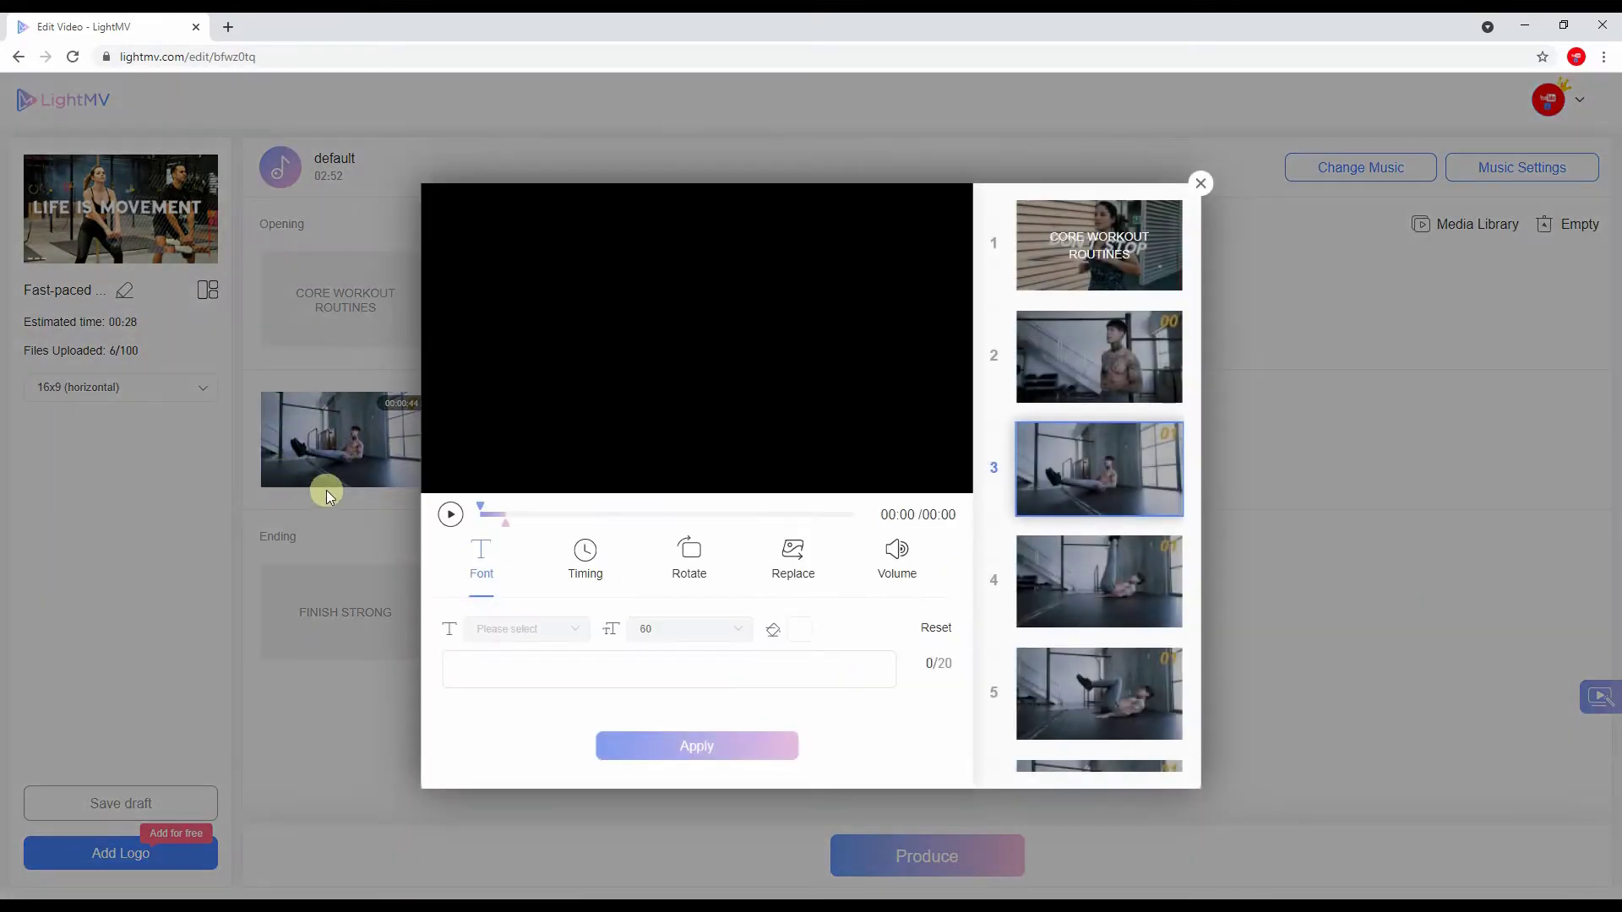
pyautogui.write('RUSSIAN TWIST')
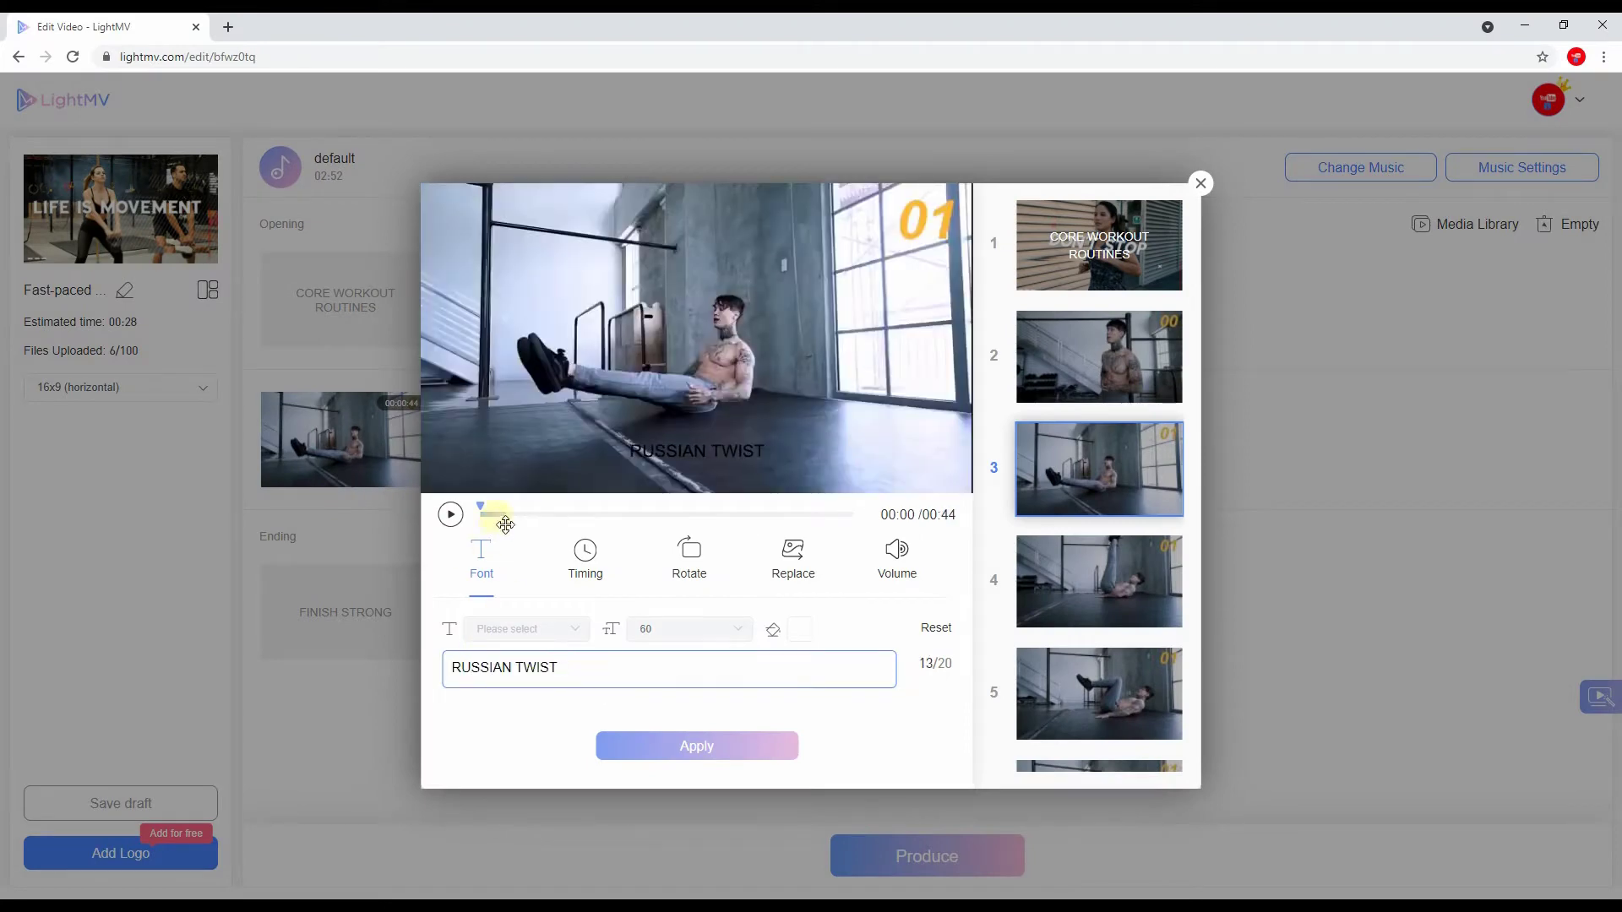
pyautogui.click(505, 520)
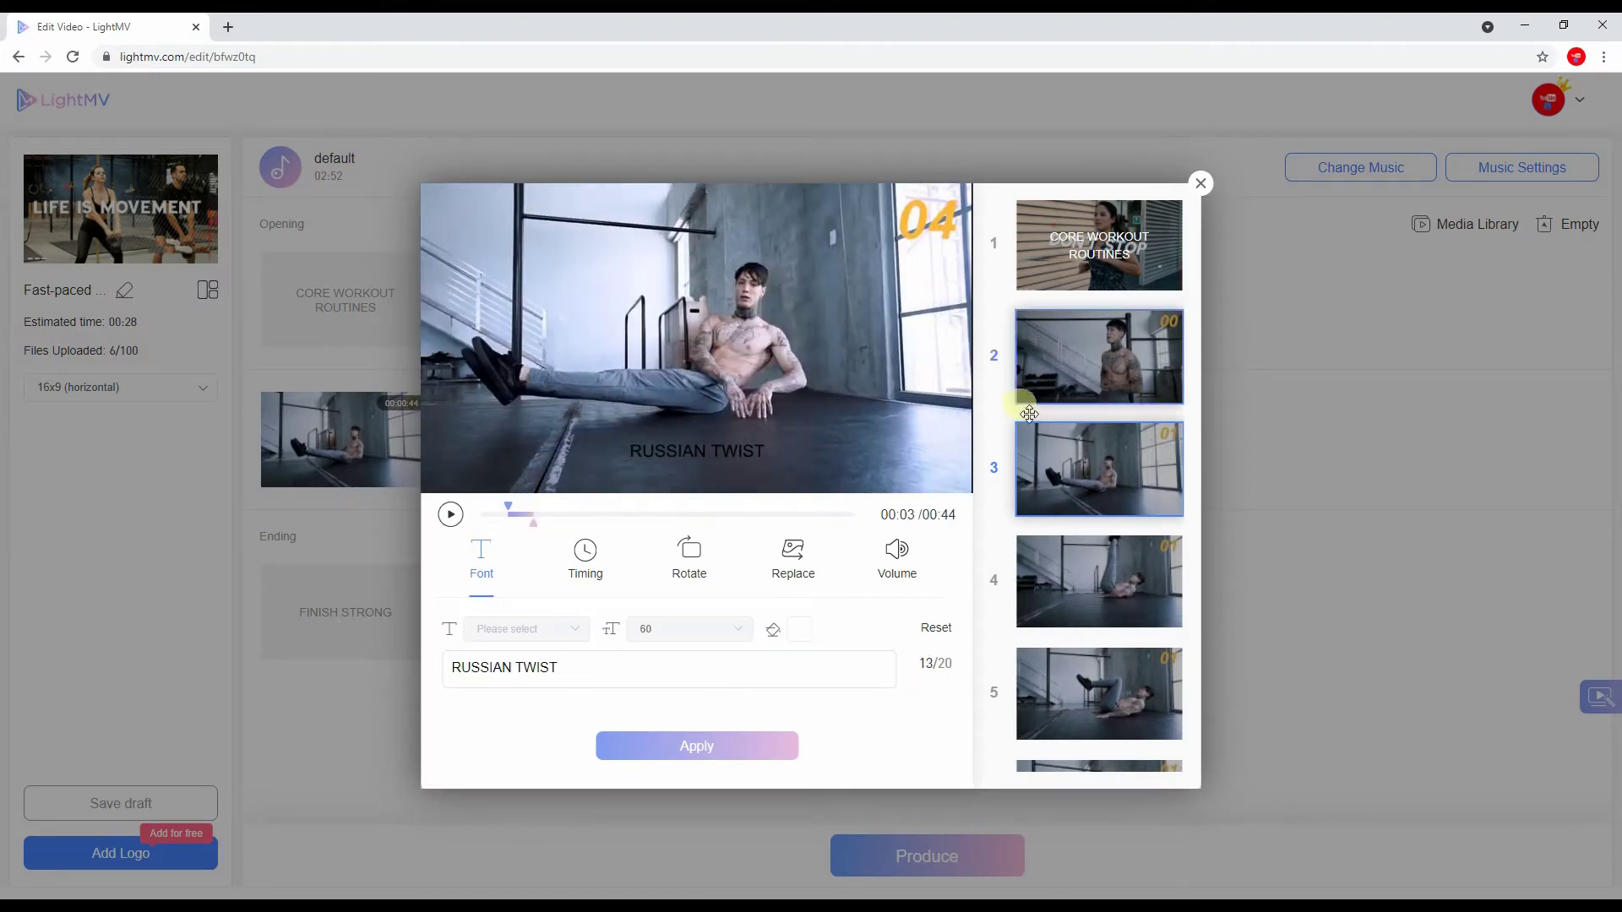
pyautogui.click(1024, 564)
pyautogui.write('LEG RA')
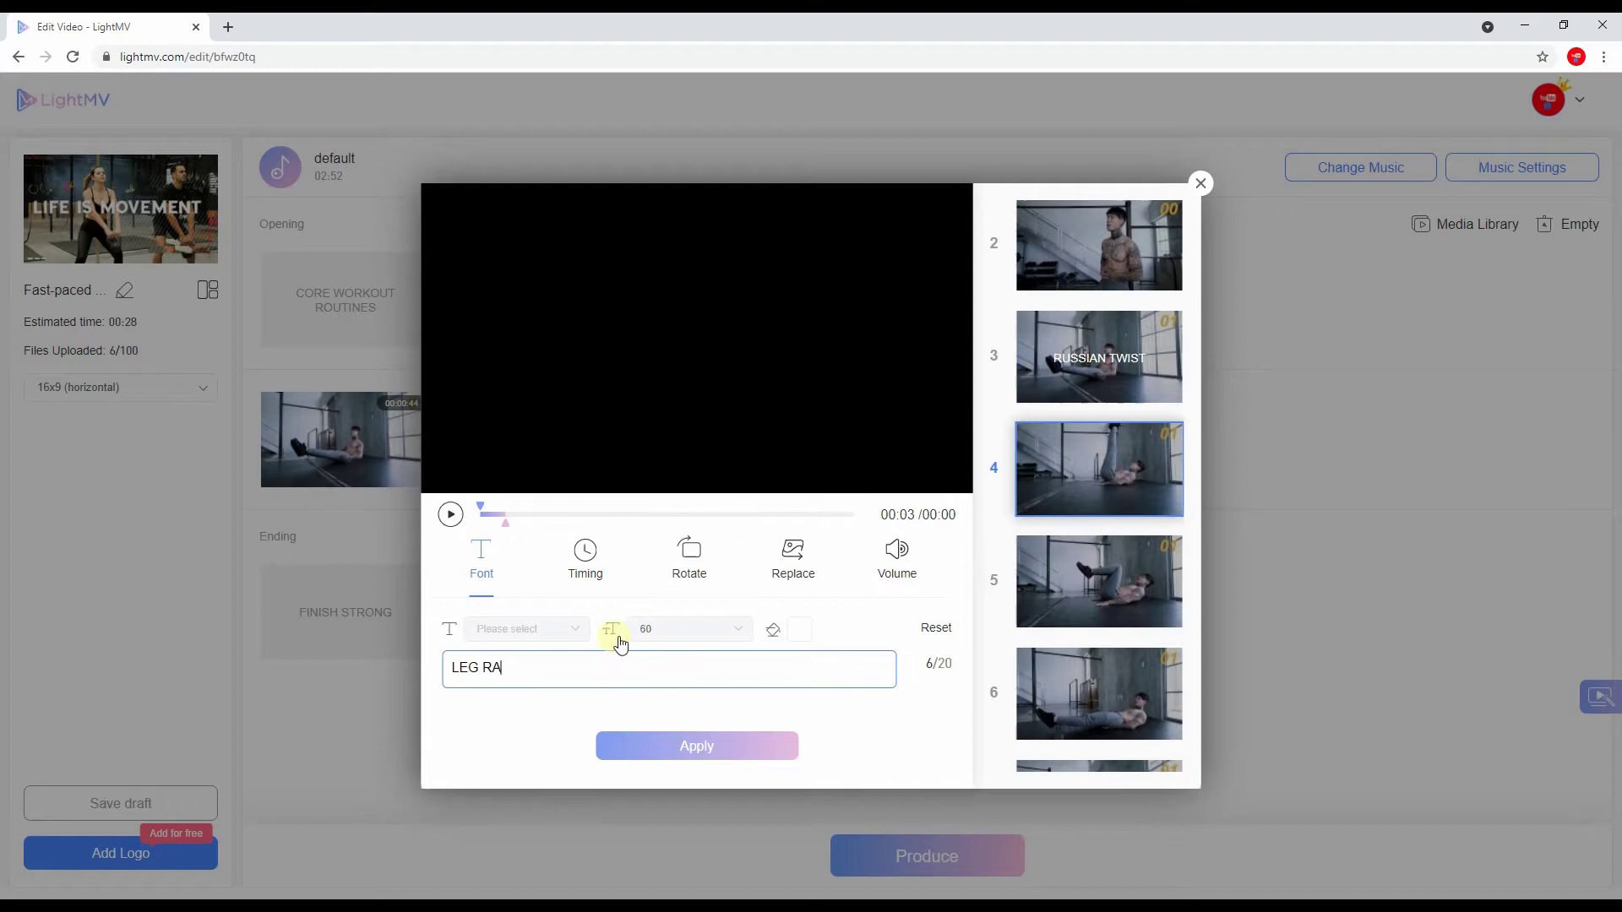
pyautogui.write('ISE')
pyautogui.click(1053, 589)
# Caption clips 5 and 6 'HIP RAISE' and 'FLUTTER KICKS', then save the captions
pyautogui.click(778, 670)
pyautogui.write('H')
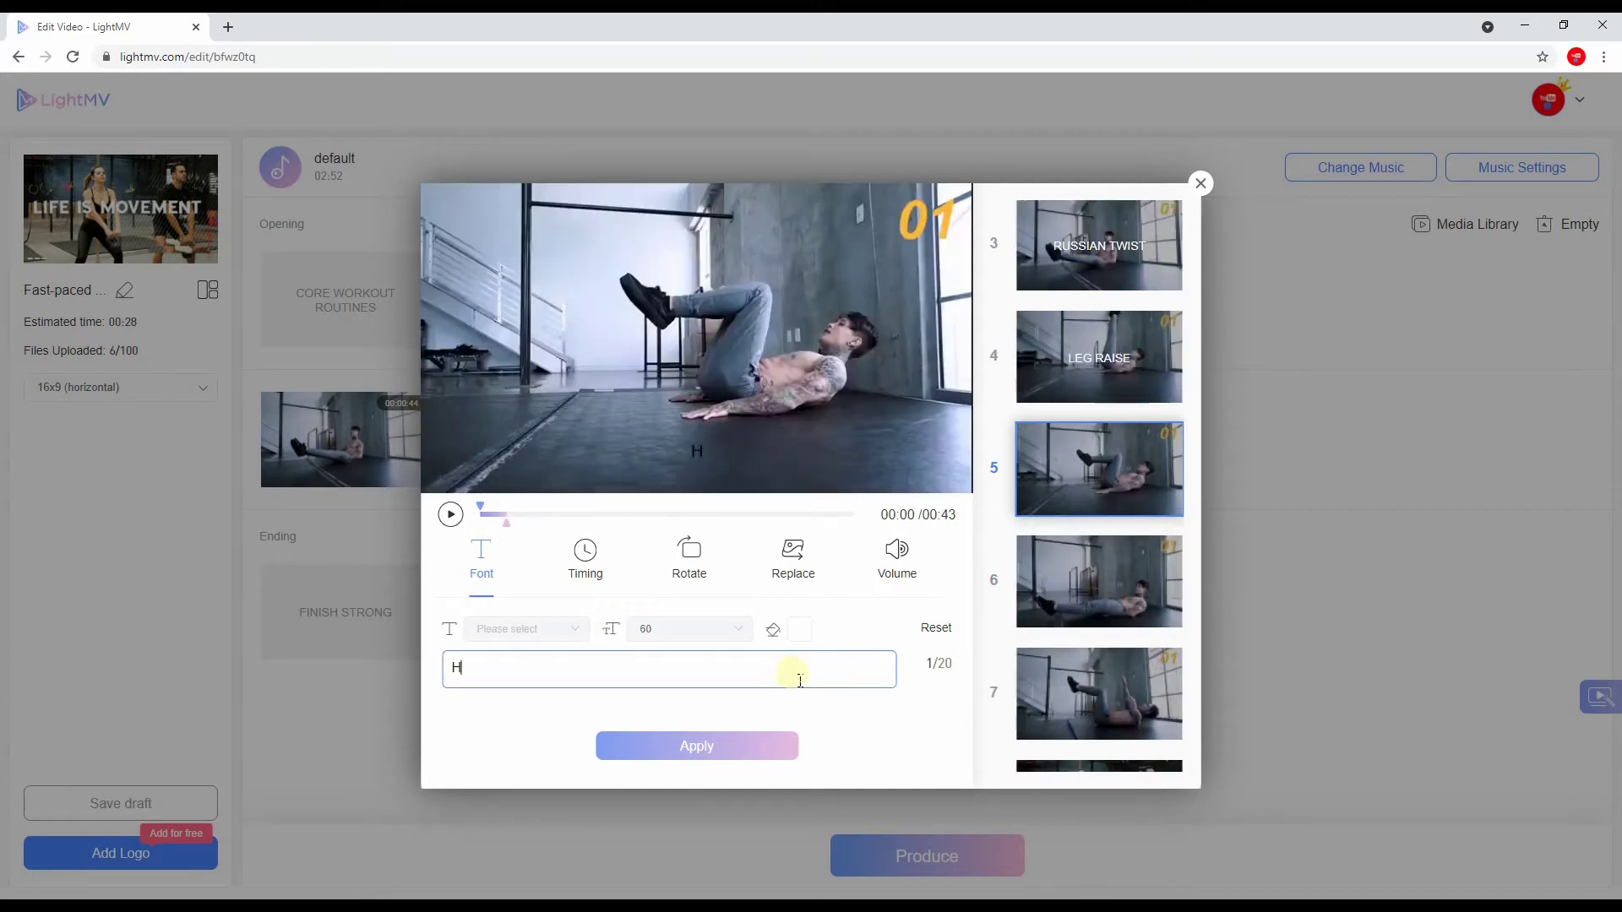
pyautogui.click(507, 520)
pyautogui.click(1090, 594)
pyautogui.click(761, 668)
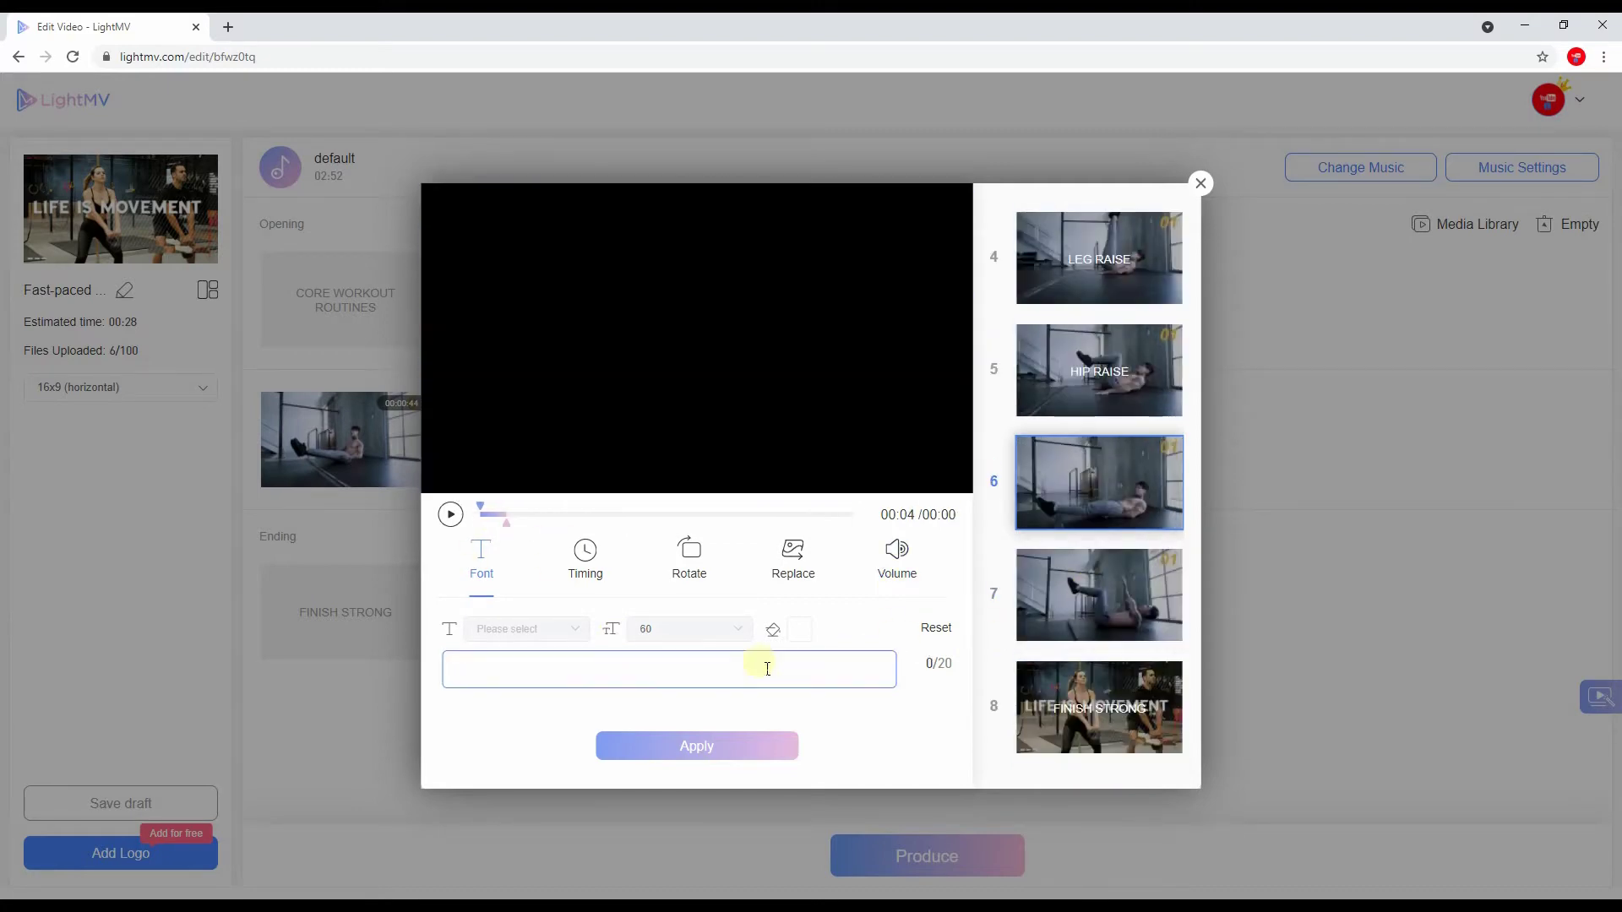
pyautogui.write('FLUTTER KICKS')
pyautogui.click(521, 514)
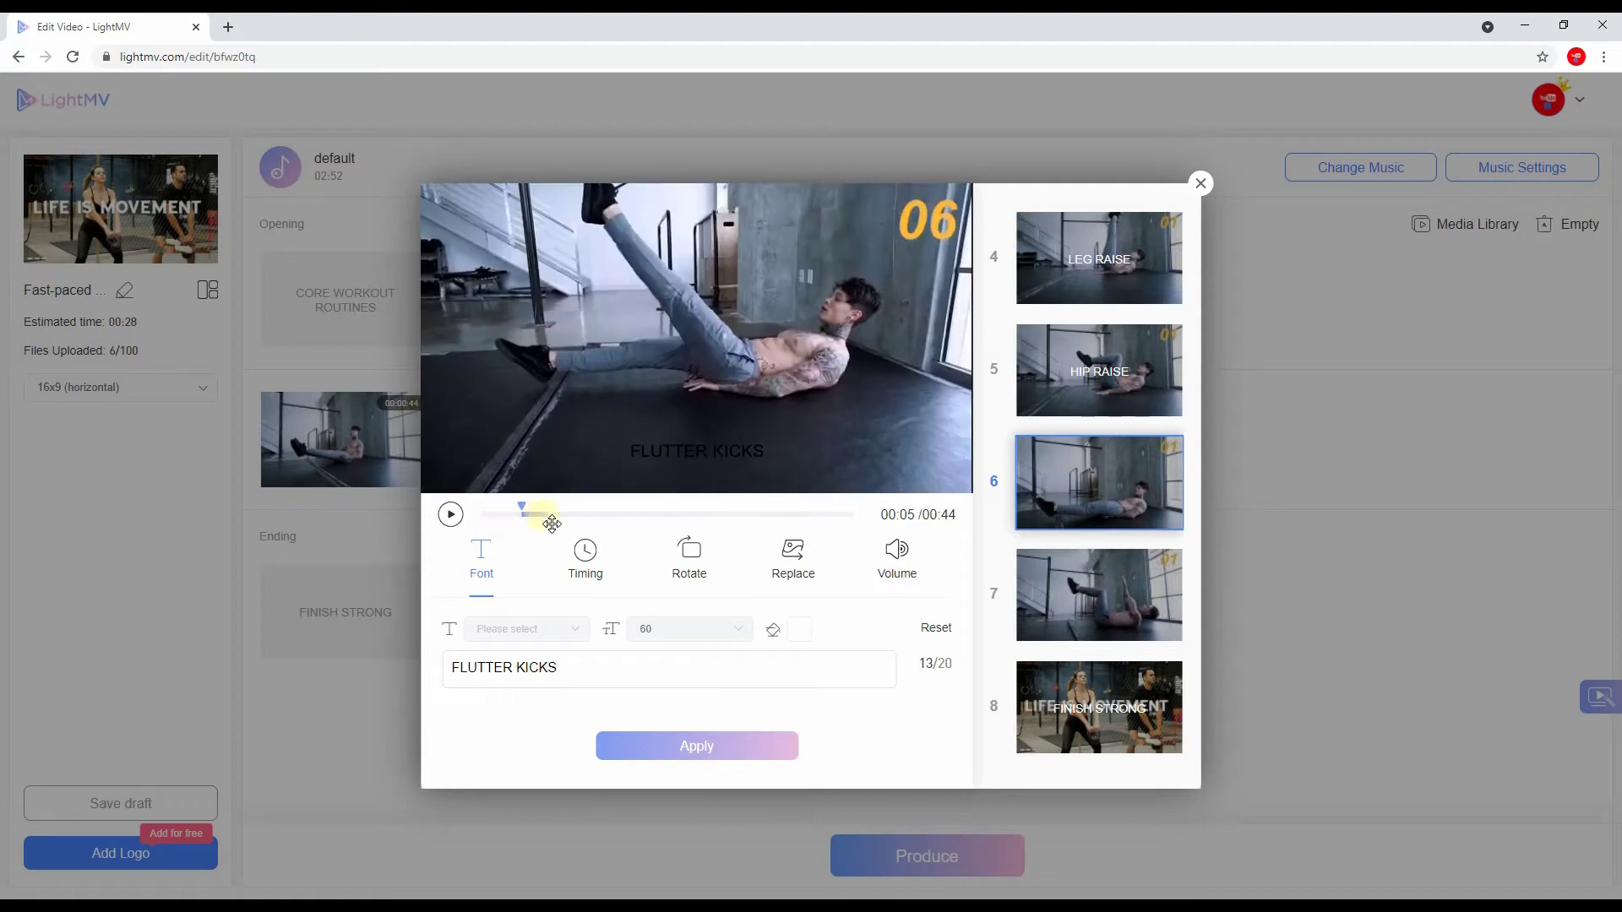
pyautogui.click(1078, 618)
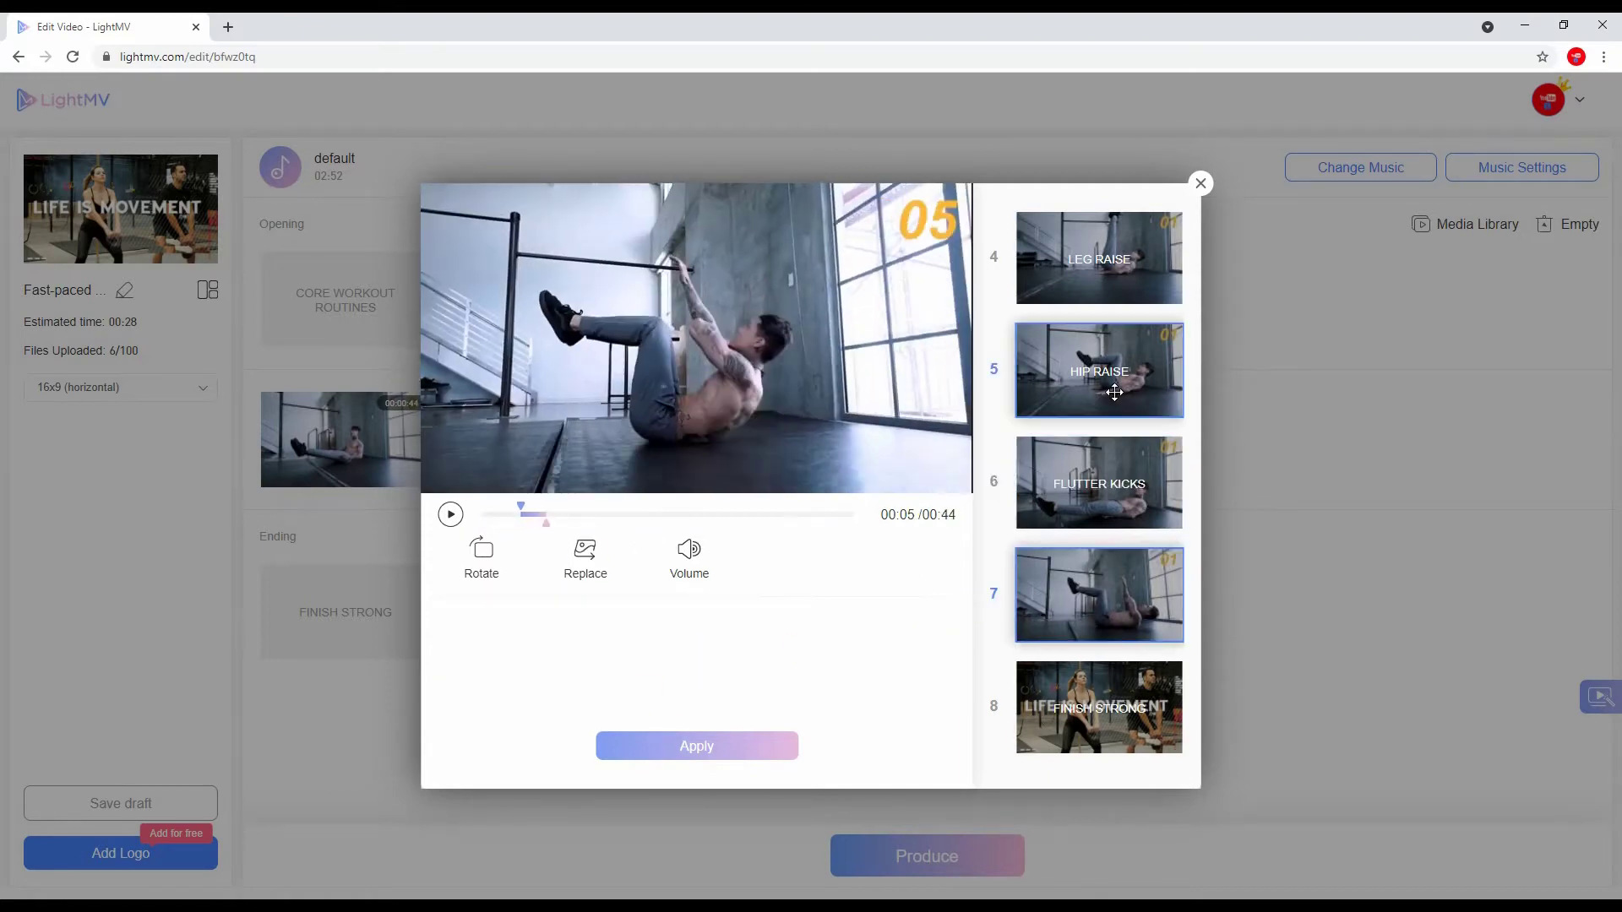
pyautogui.click(652, 747)
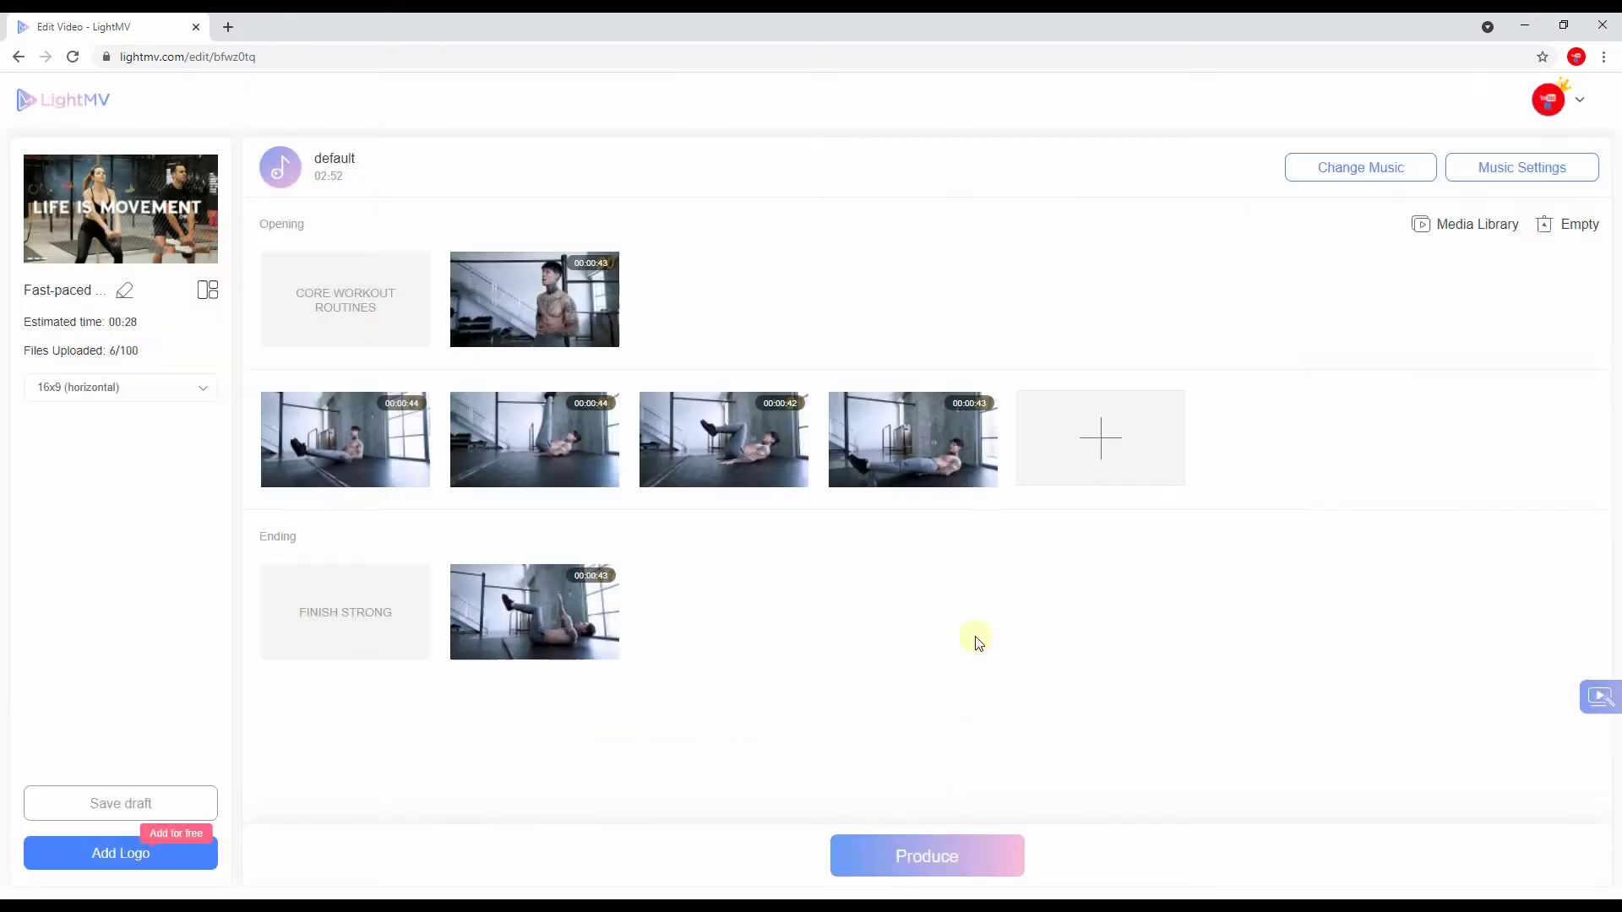
# Upload Beat Thee.mp3 from Downloads and select it as the background music
pyautogui.click(1355, 177)
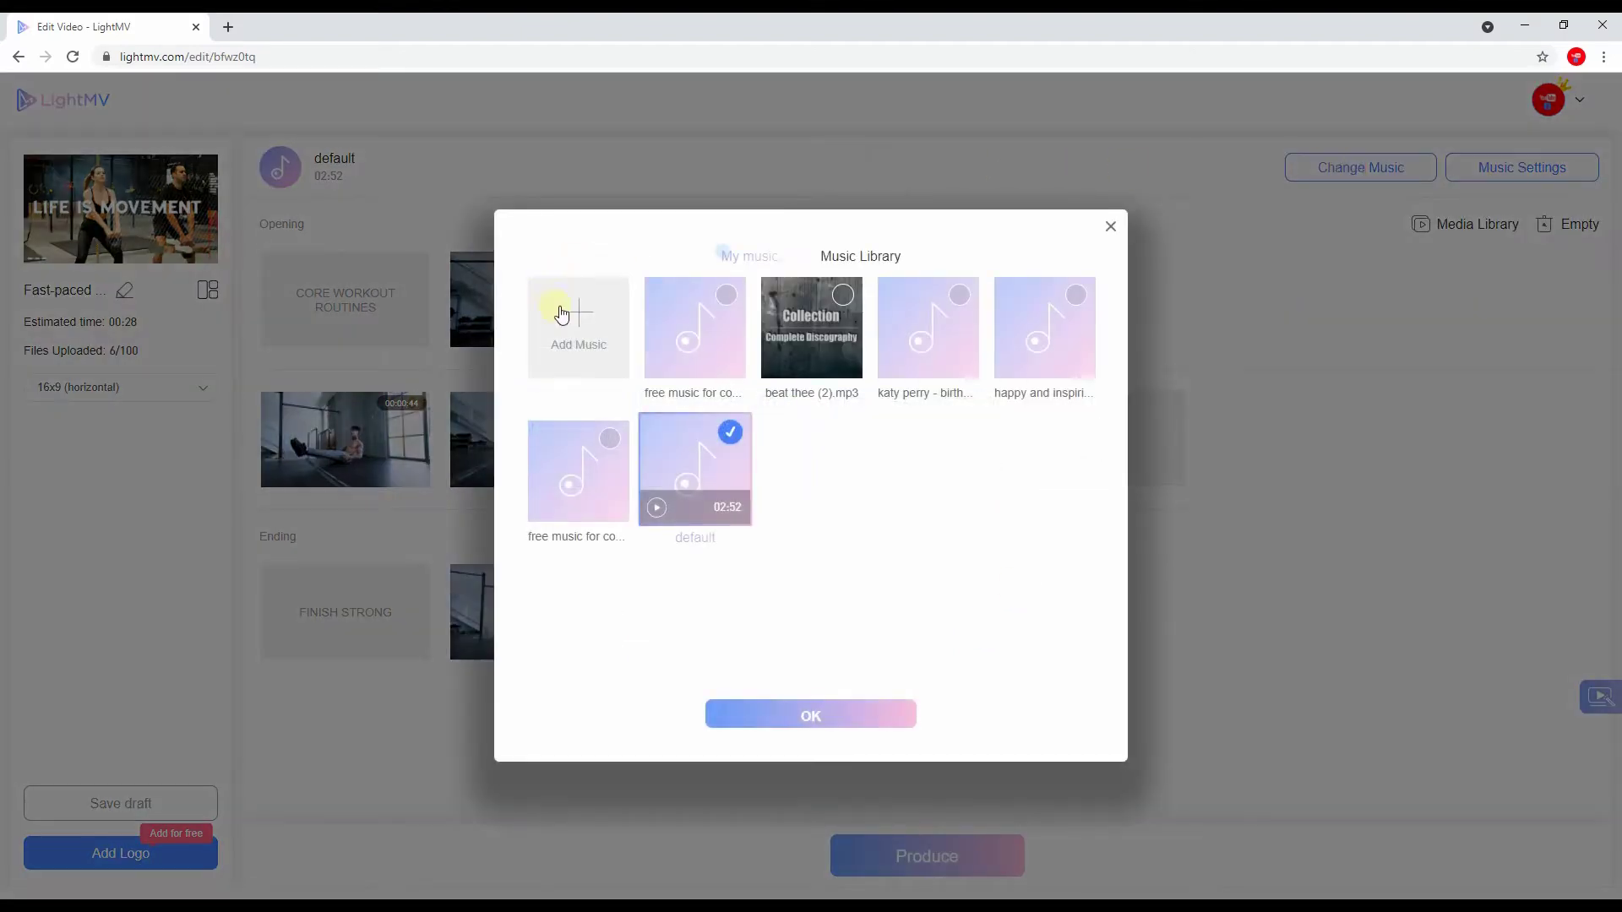
pyautogui.click(562, 314)
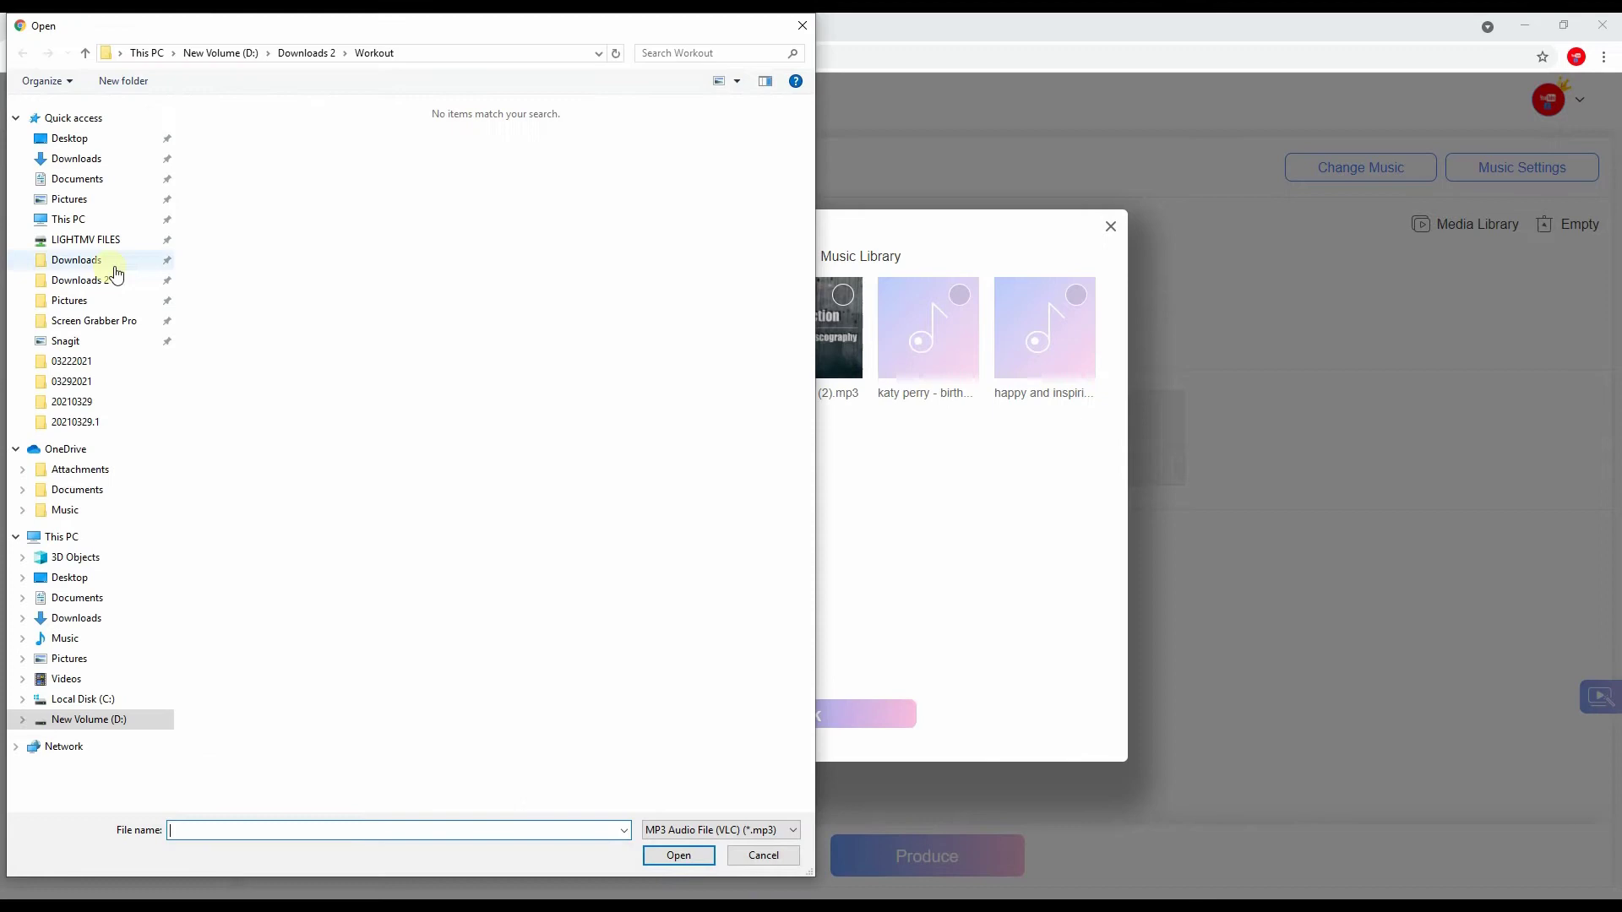
pyautogui.click(112, 266)
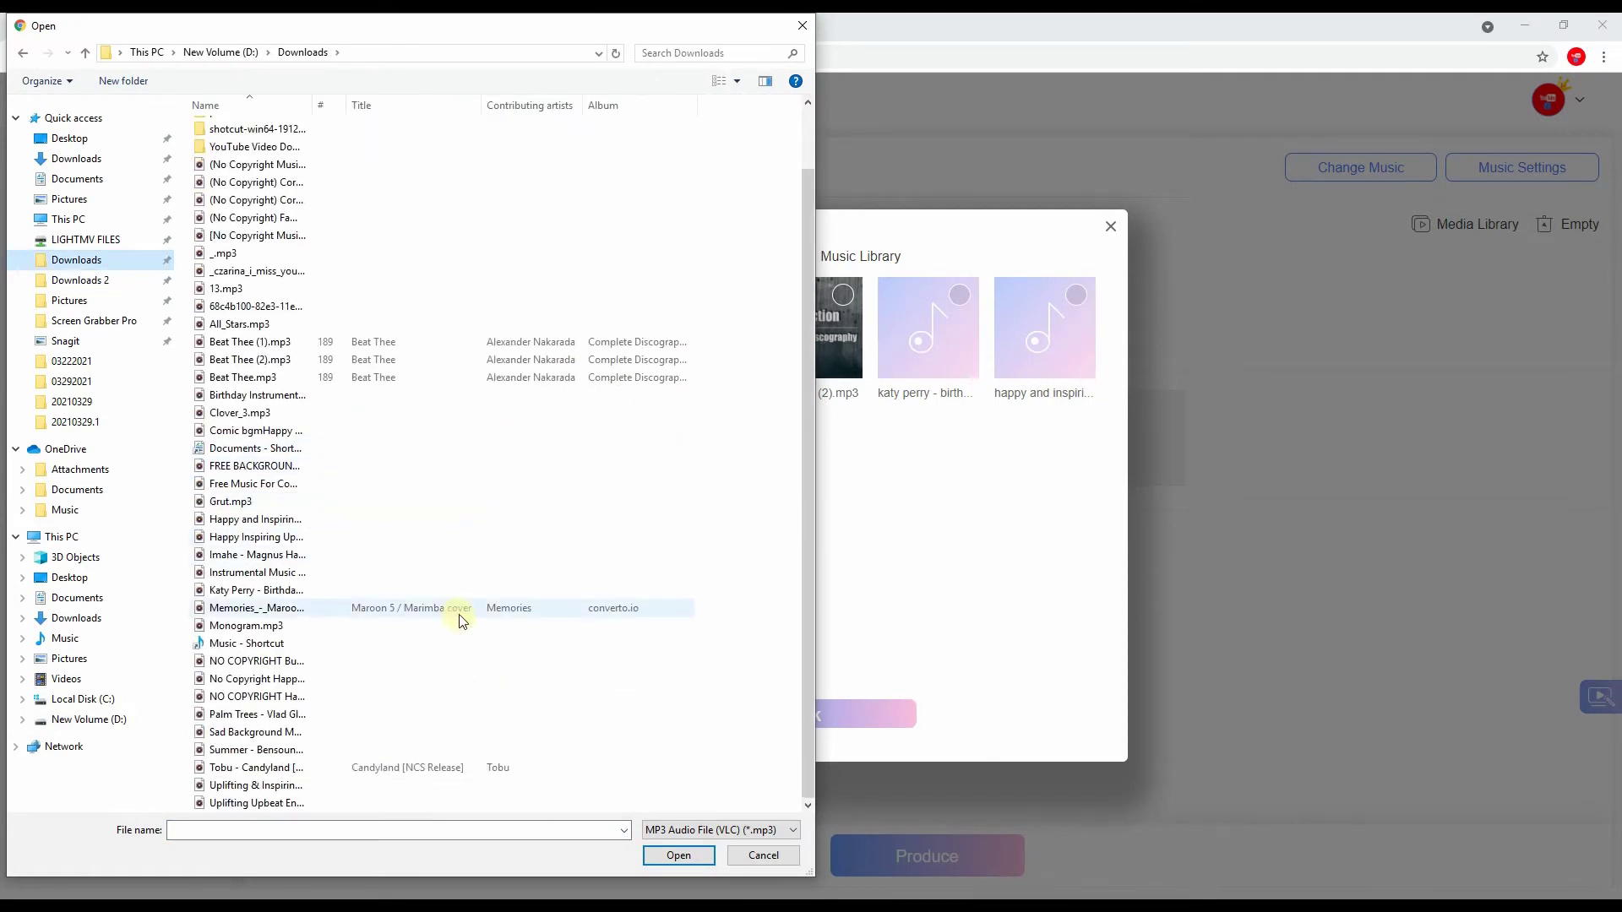
pyautogui.click(380, 378)
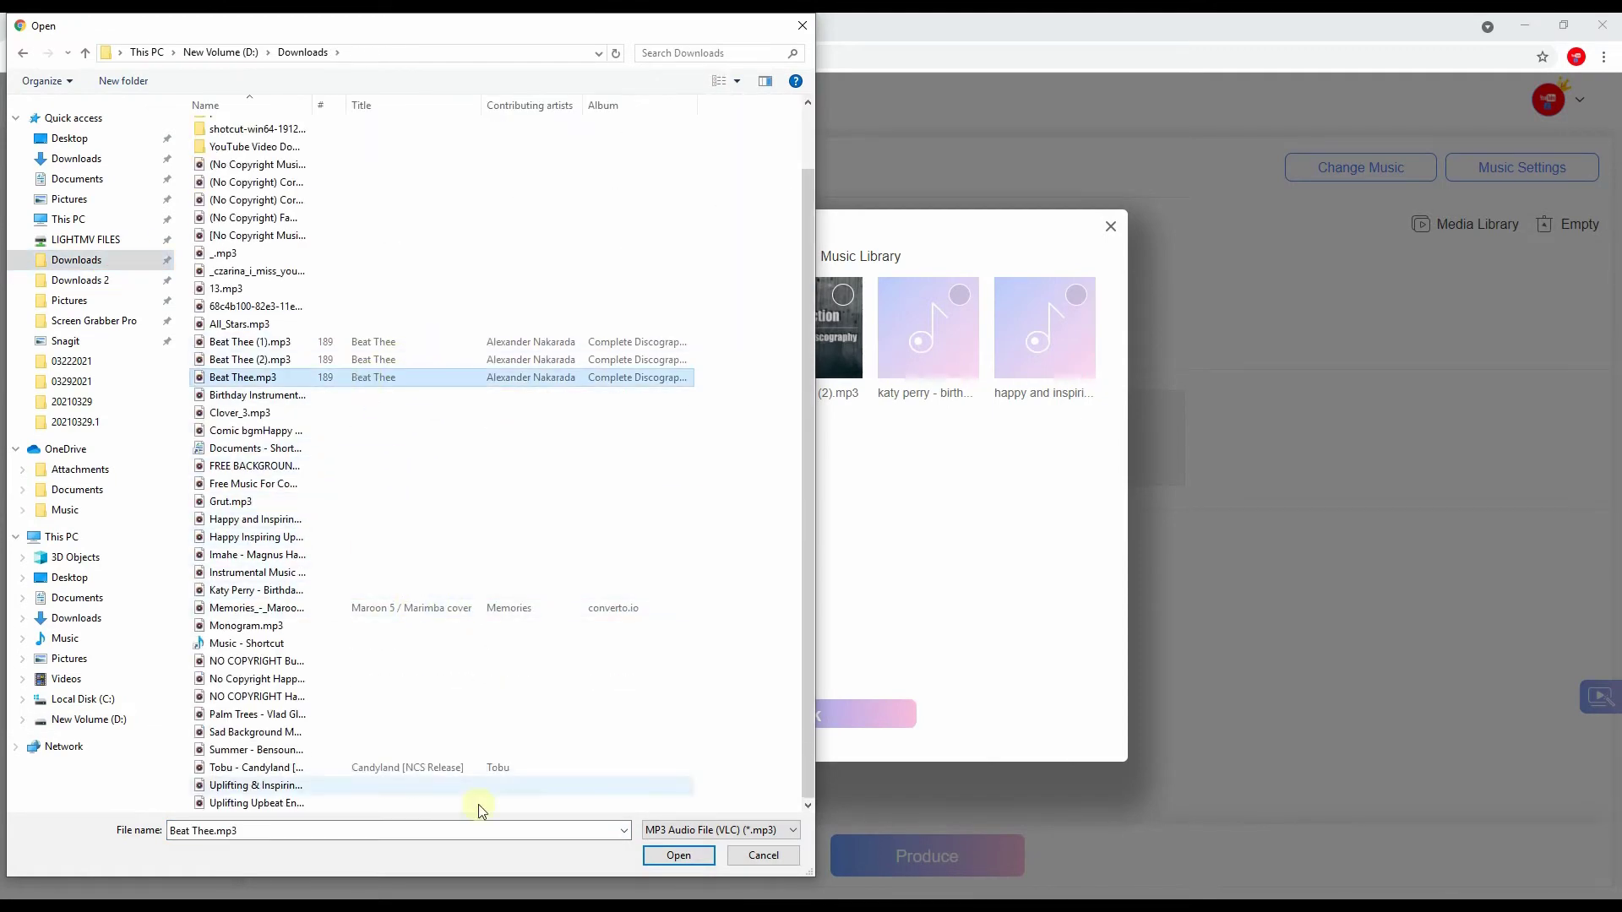
pyautogui.click(674, 854)
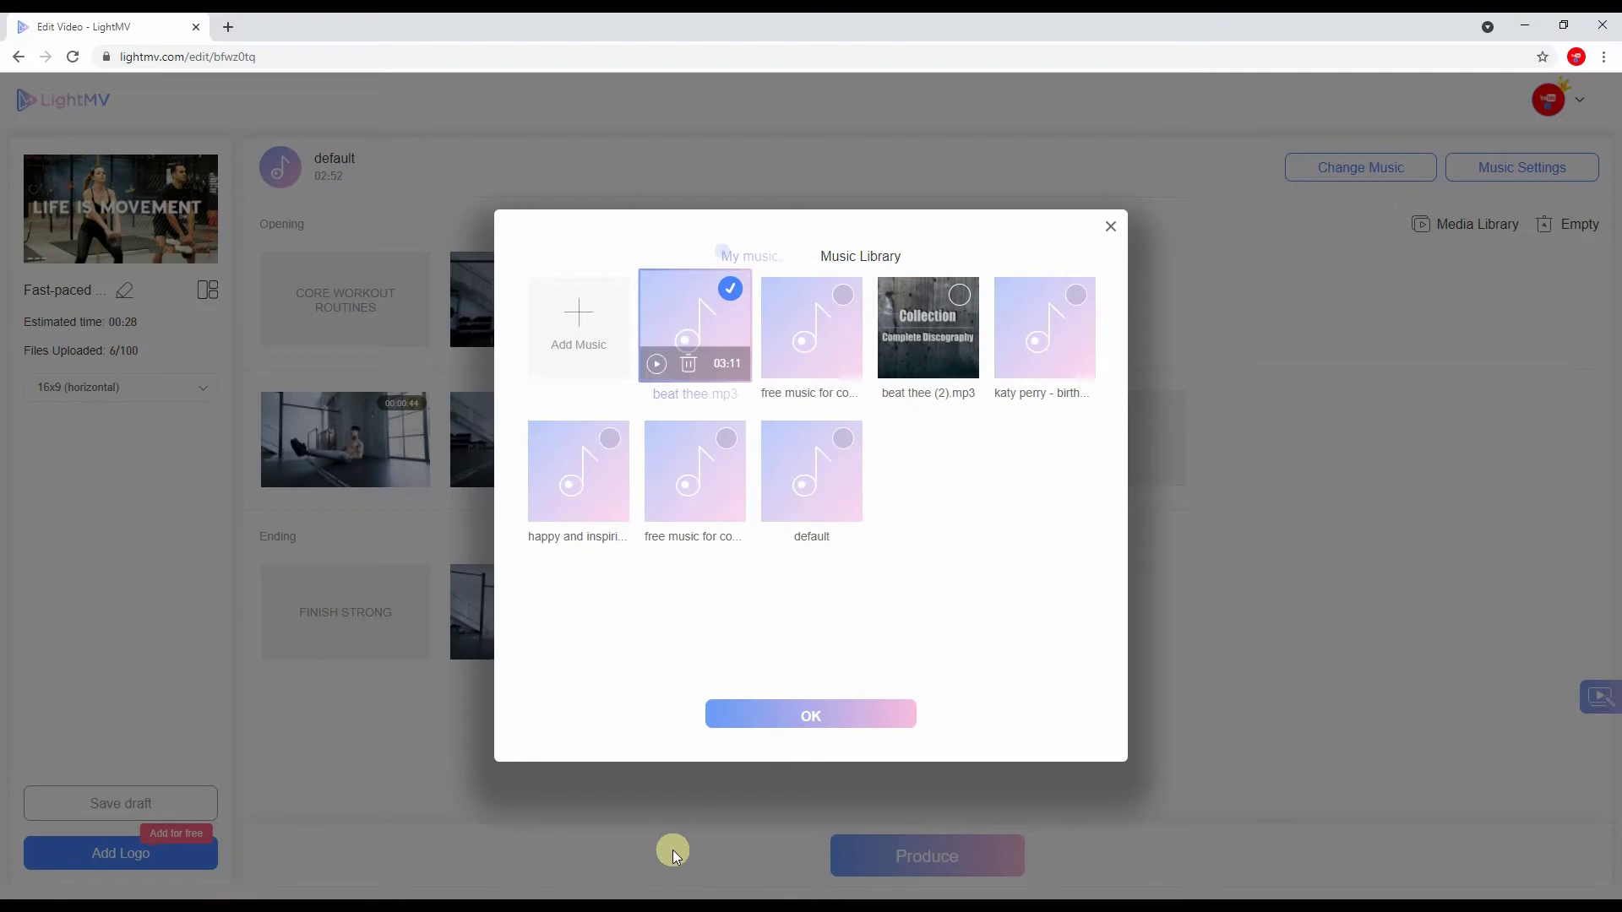
pyautogui.click(856, 722)
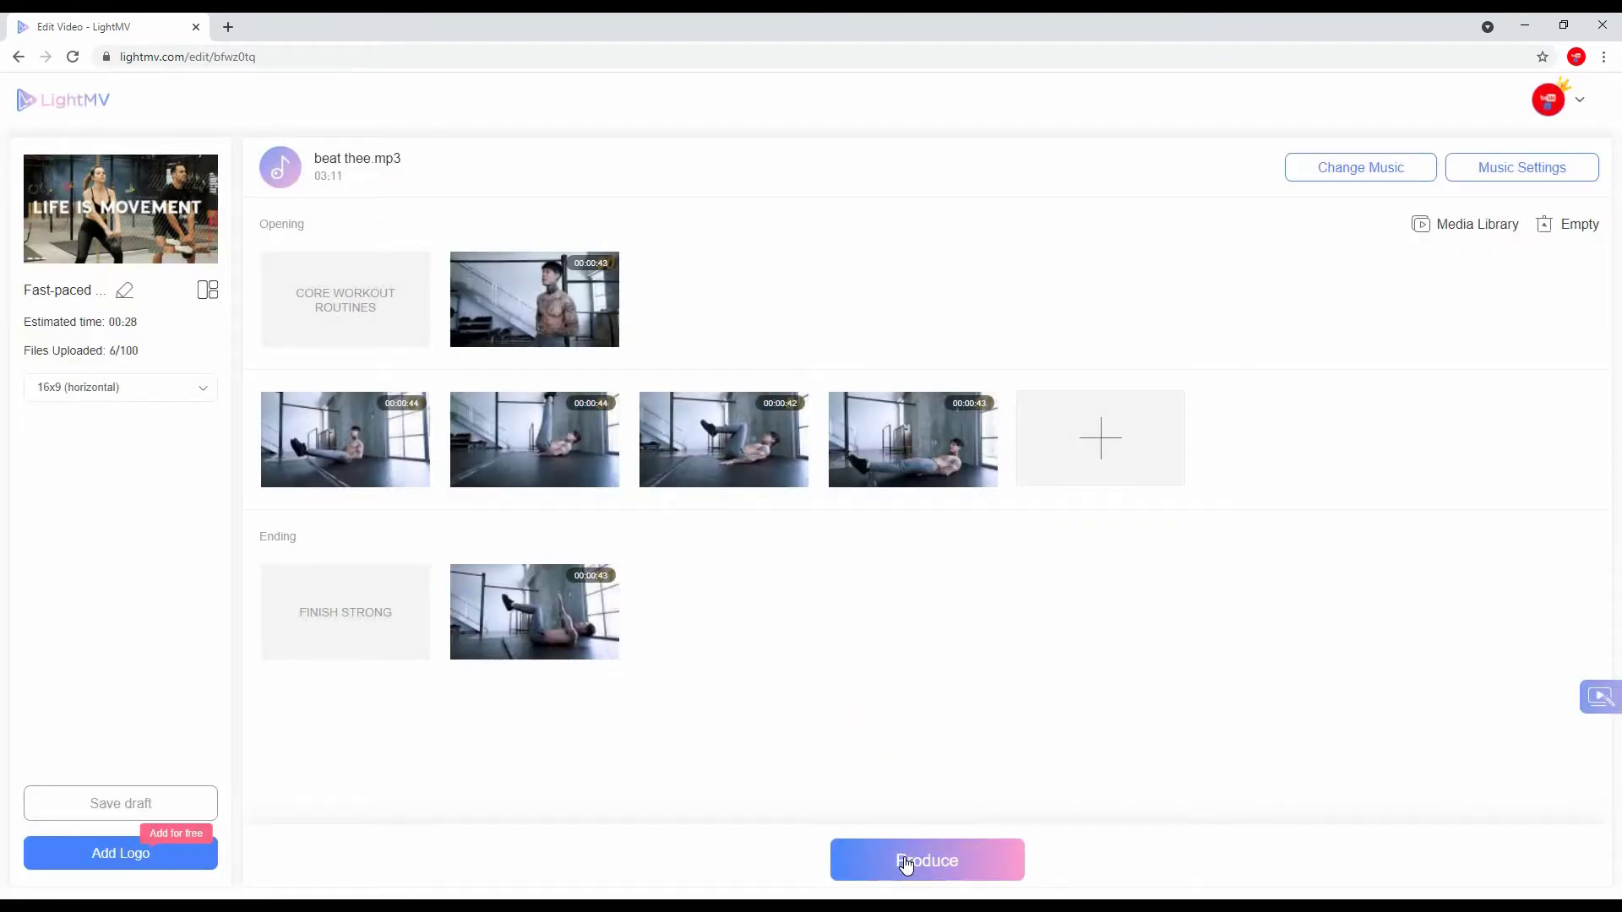
# Start rendering the Fast-paced Life workout video with the beat thee.mp3 soundtrack
pyautogui.click(905, 865)
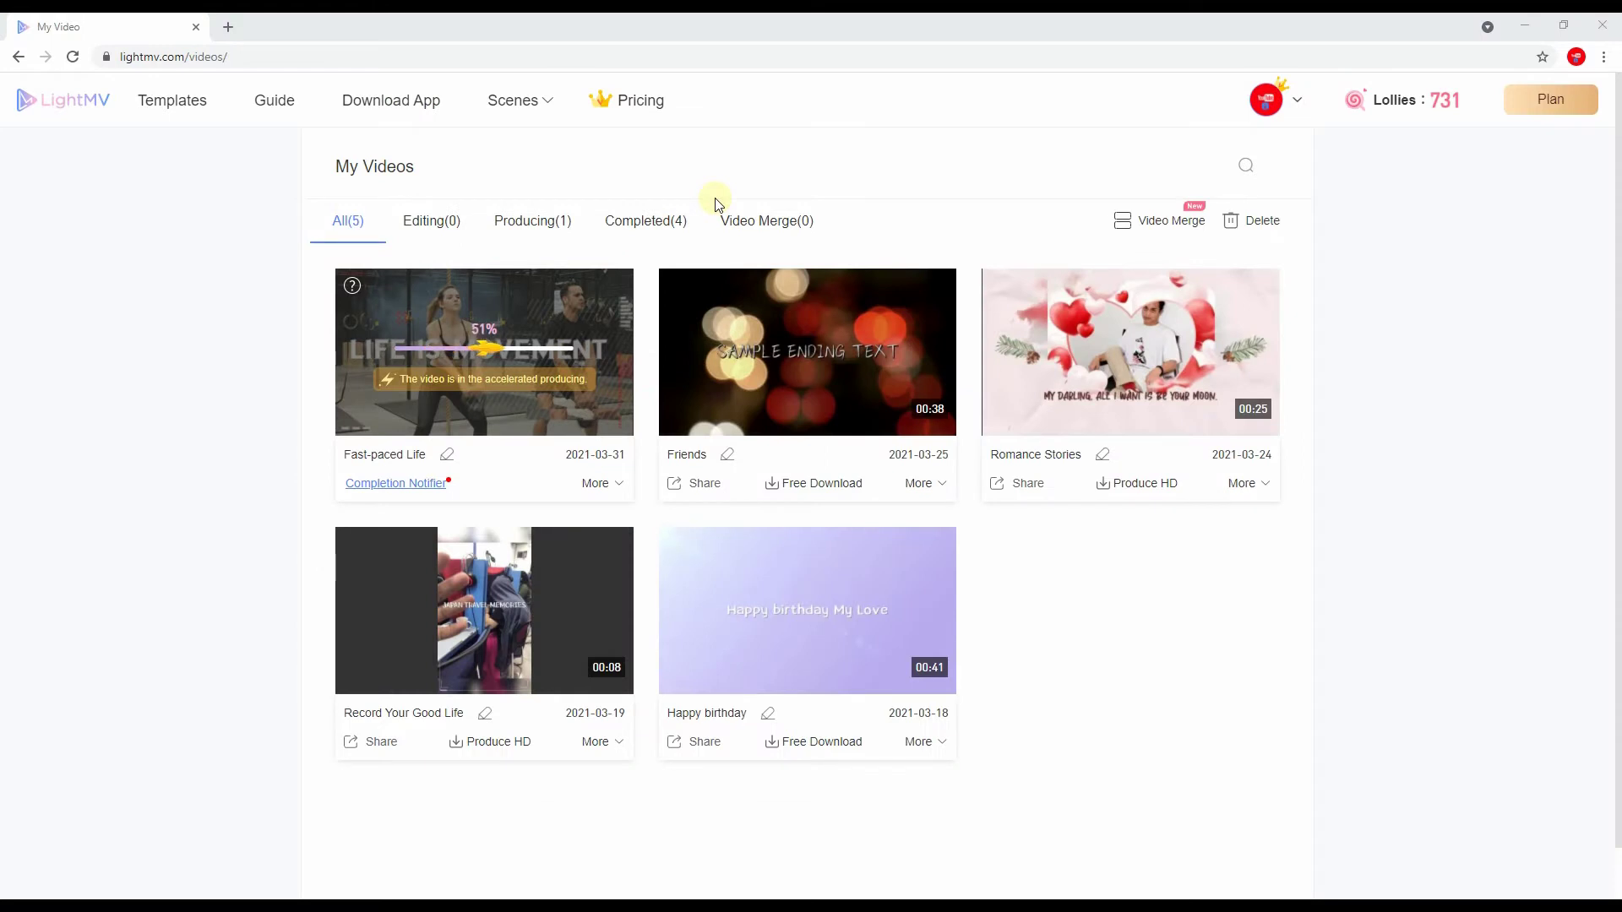